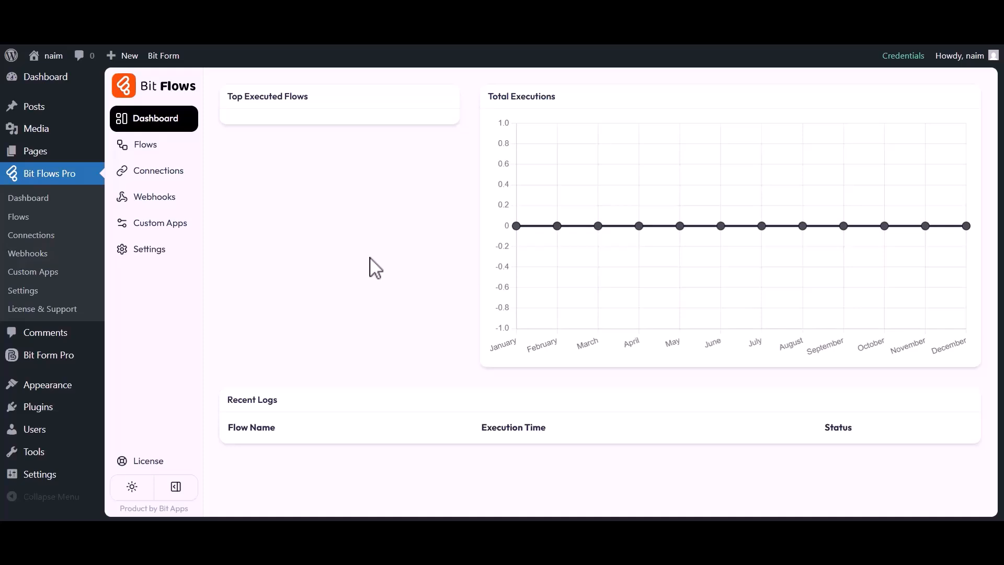
Create a new blank flow titled "Bit Form to Asana" from the Flows page
{"action": "left_click", "coordinate": [142, 148]}
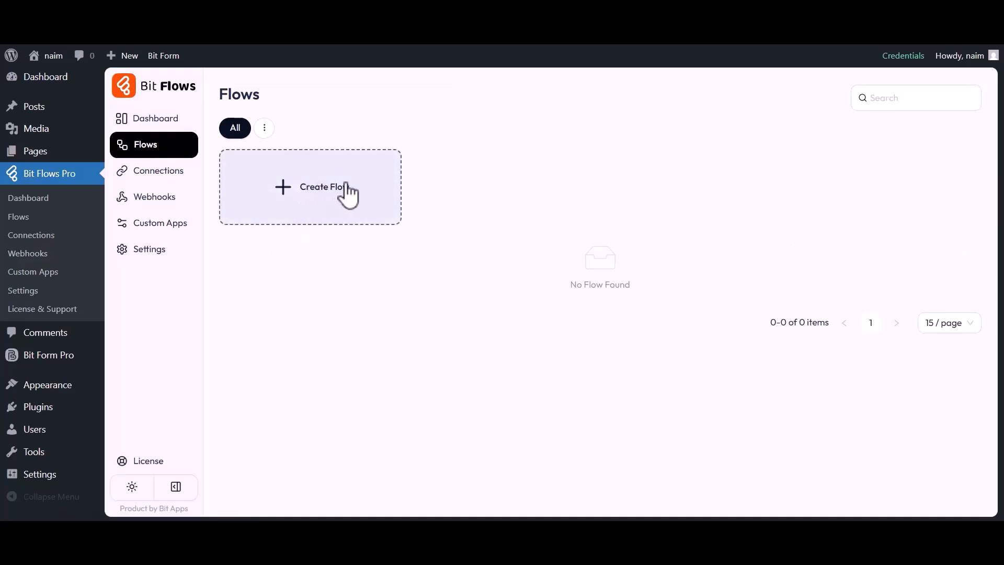
{"action": "left_click", "coordinate": [316, 183]}
{"action": "left_click", "coordinate": [370, 174]}
{"action": "key", "text": "ctrl+a"}
{"action": "type", "text": "Bi"}
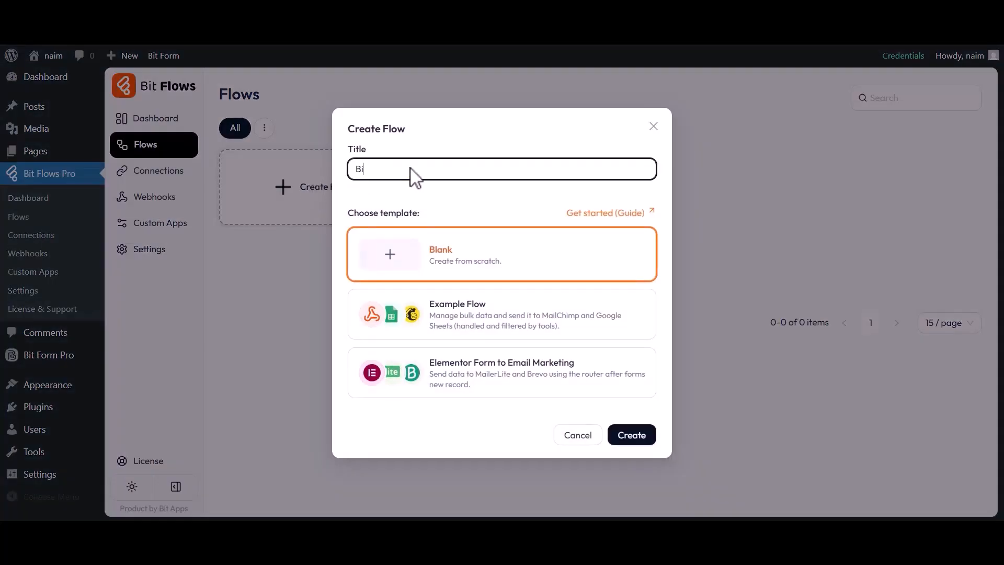
{"action": "left_click", "coordinate": [628, 436]}
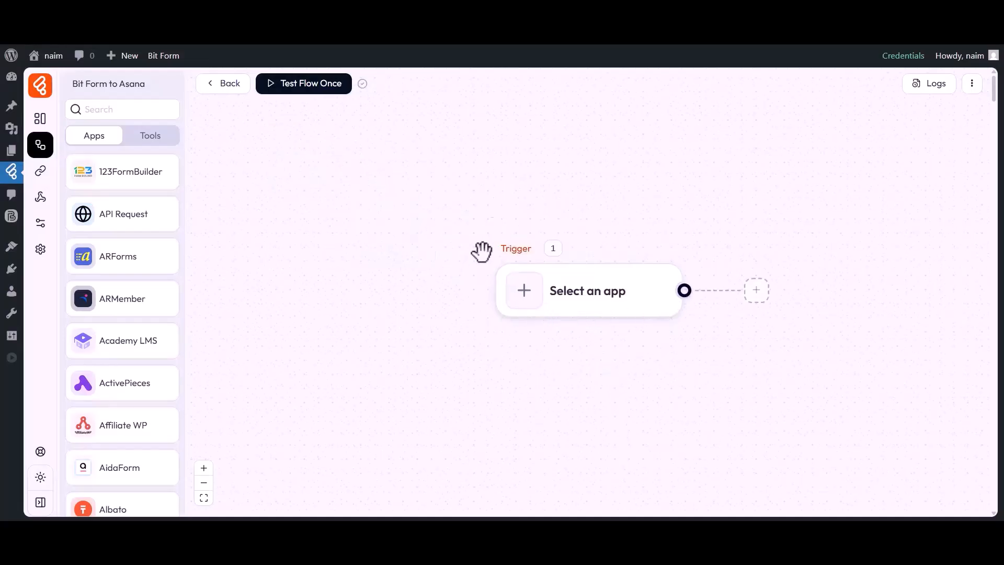
Set the flow's trigger to the Bit Form app with the Submit Success event
{"action": "left_click_drag", "start_coordinate": [584, 345], "coordinate": [477, 340]}
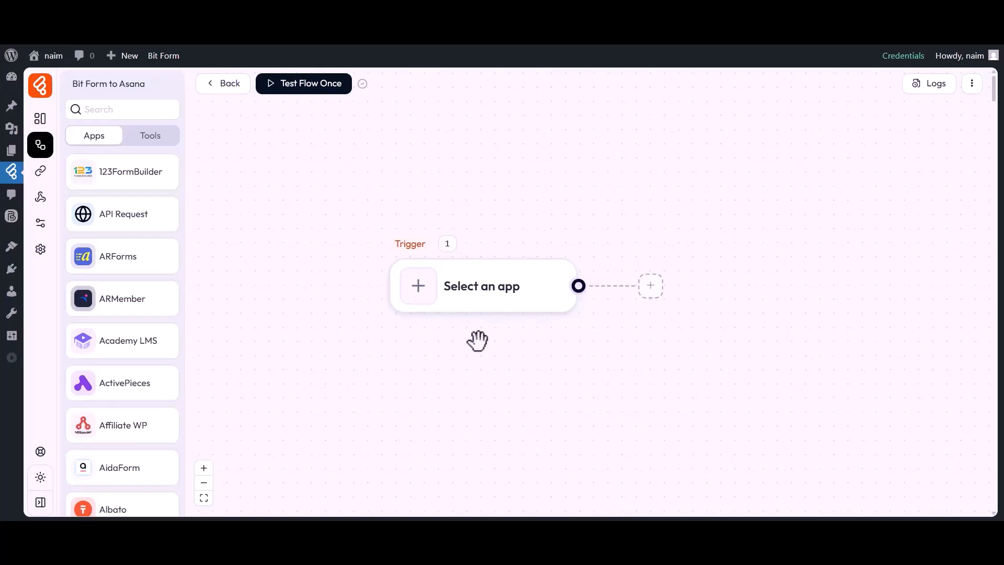
{"action": "left_click", "coordinate": [422, 294]}
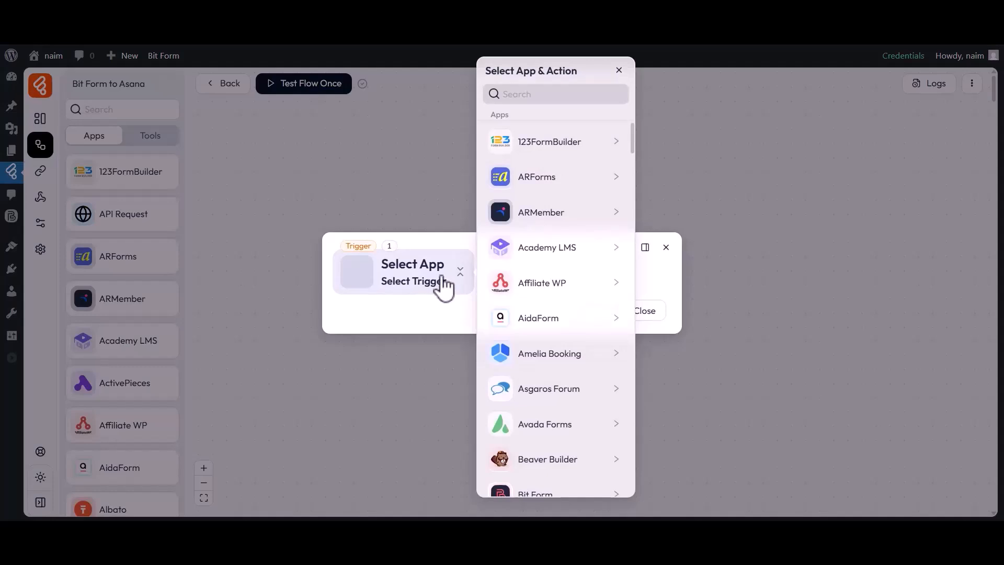
{"action": "left_click", "coordinate": [539, 94]}
{"action": "type", "text": "Bit Form"}
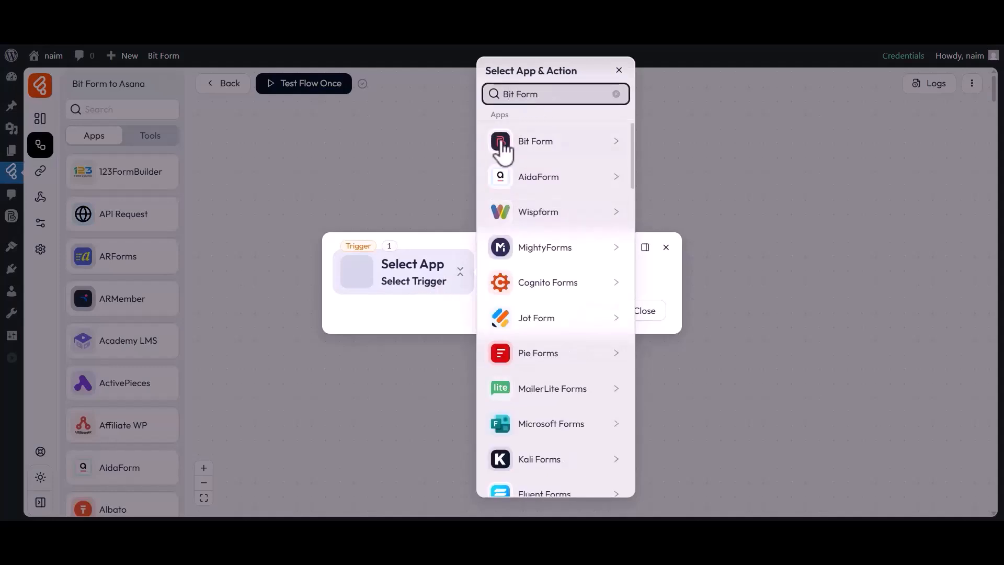
{"action": "left_click", "coordinate": [538, 144]}
{"action": "left_click", "coordinate": [671, 149]}
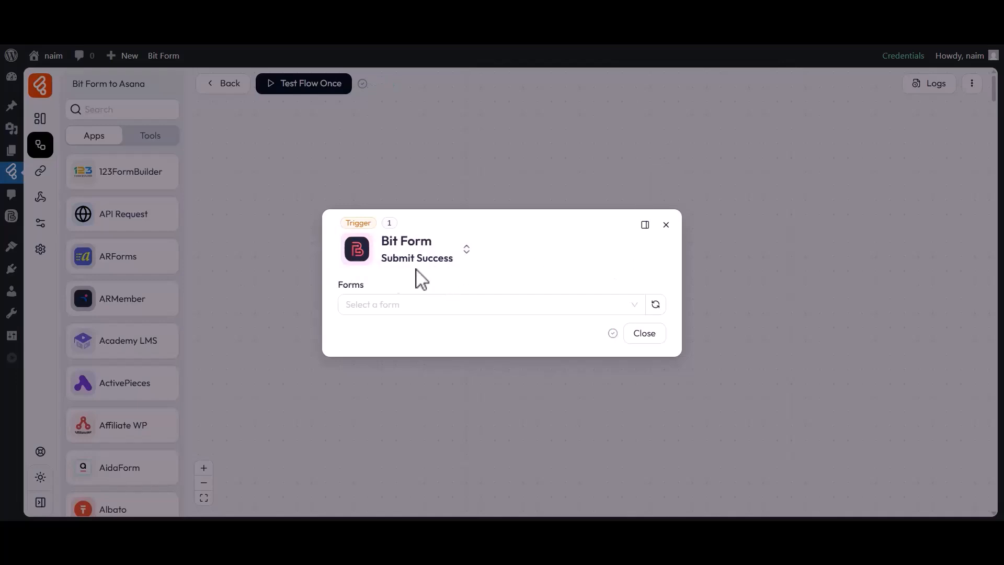
Choose Simple Contact Form as the trigger form and start listening for a response
{"action": "left_click", "coordinate": [367, 291]}
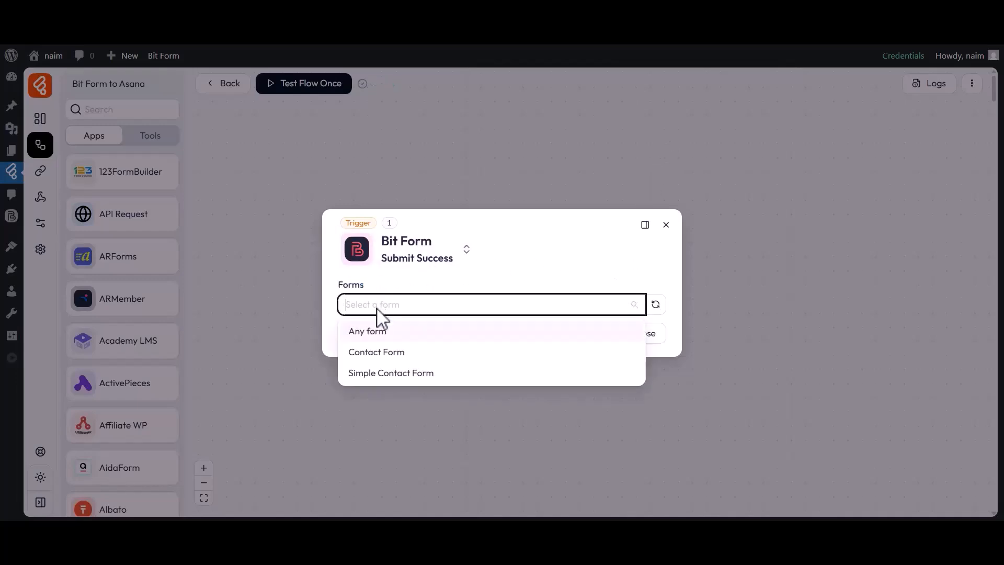
{"action": "left_click", "coordinate": [375, 372]}
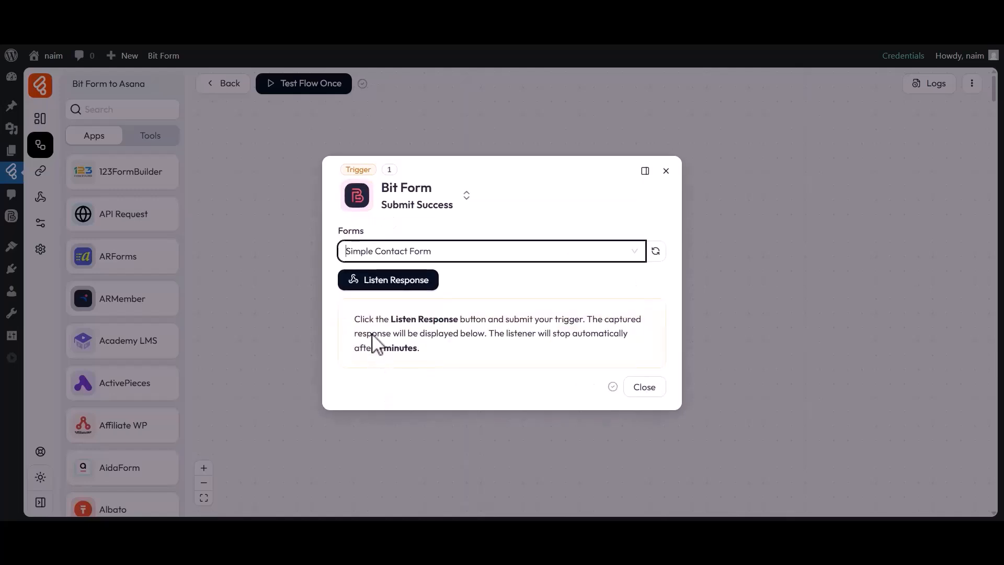
{"action": "left_click", "coordinate": [387, 285]}
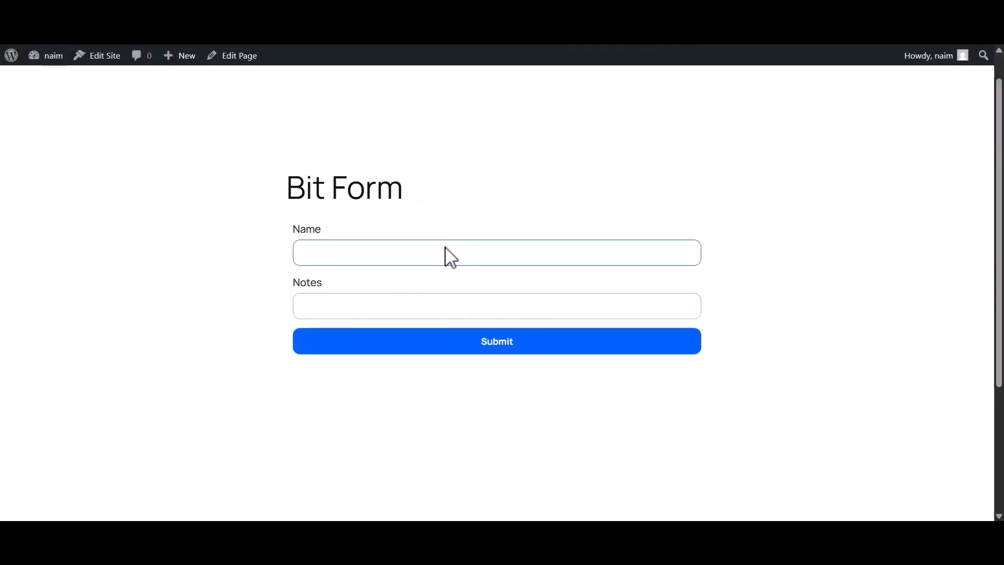
Submit the front-end form with name "Bit Apps" and notes "Need urgent fix for contact homepage slider"
{"action": "left_click", "coordinate": [450, 257]}
{"action": "type", "text": "Bit Apps"}
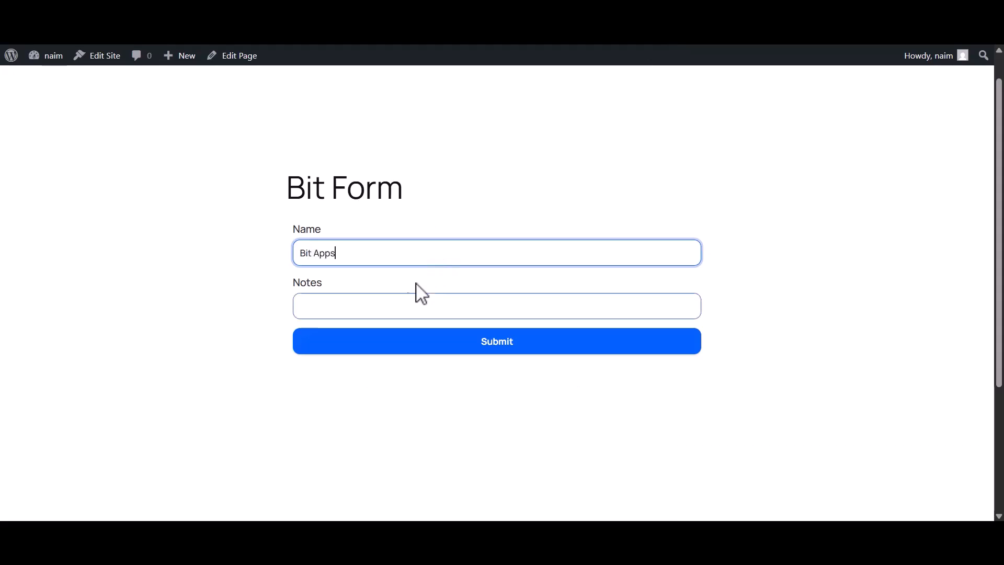
{"action": "left_click", "coordinate": [392, 313]}
{"action": "type", "text": "Need urgent fix for contact homepage slider"}
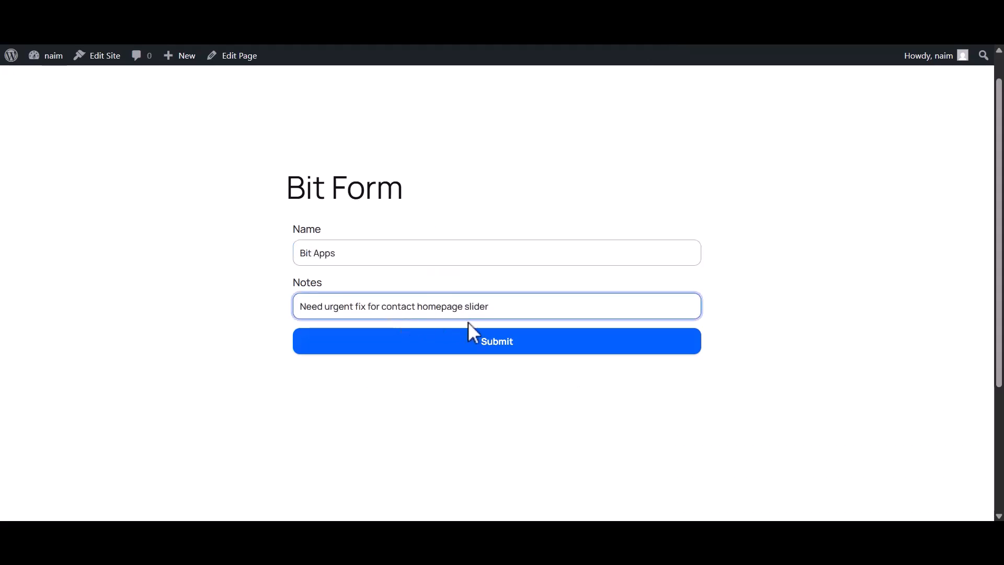
{"action": "left_click", "coordinate": [496, 343]}
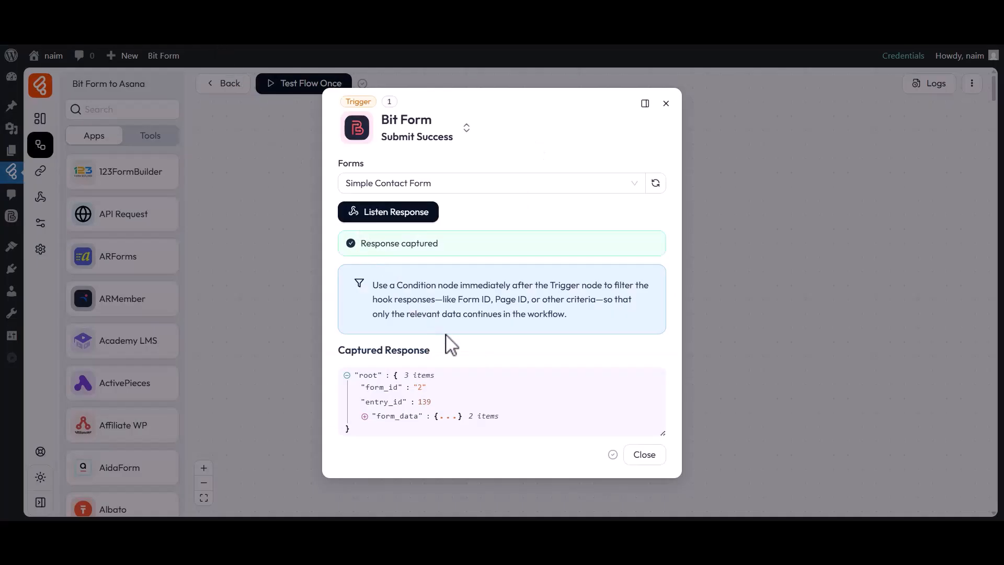
Expand the captured response's form data and close the trigger settings
{"action": "left_click", "coordinate": [405, 415]}
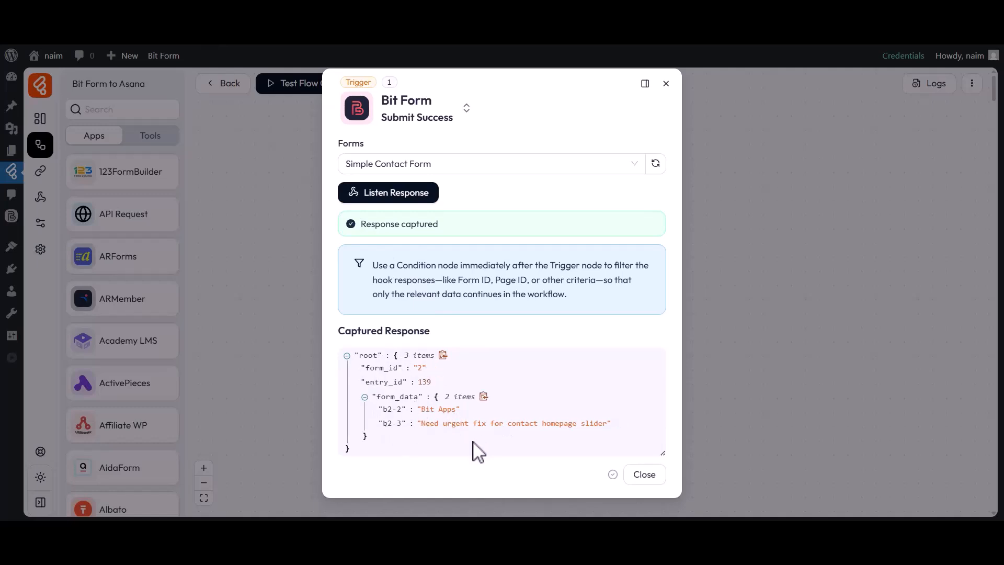
{"action": "left_click", "coordinate": [643, 476]}
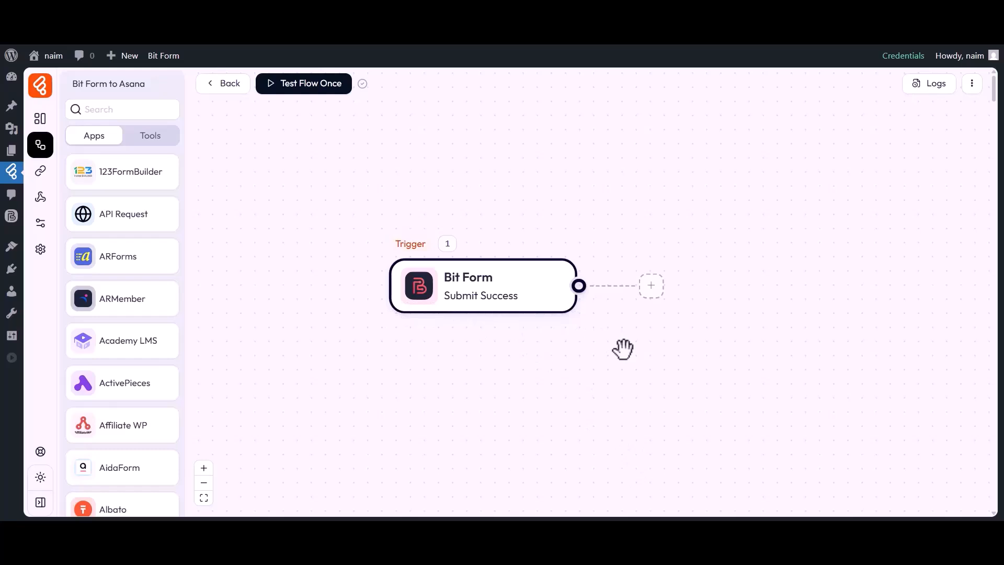
Add an action node after the trigger using Asana's Create Task action
{"action": "left_click", "coordinate": [651, 286]}
{"action": "left_click", "coordinate": [694, 291]}
{"action": "left_click", "coordinate": [507, 95]}
{"action": "type", "text": "Asana"}
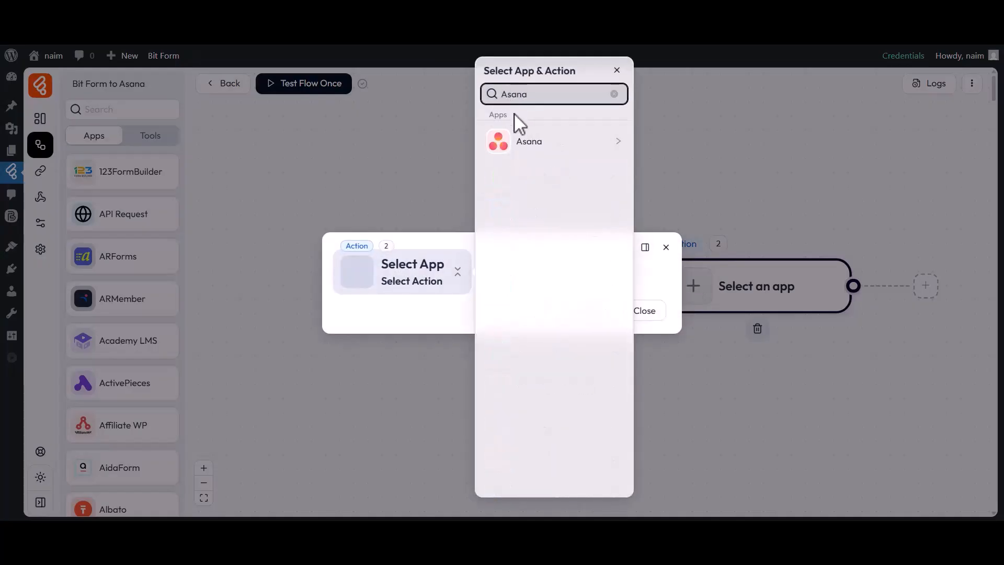
{"action": "left_click", "coordinate": [523, 142]}
{"action": "left_click", "coordinate": [671, 139]}
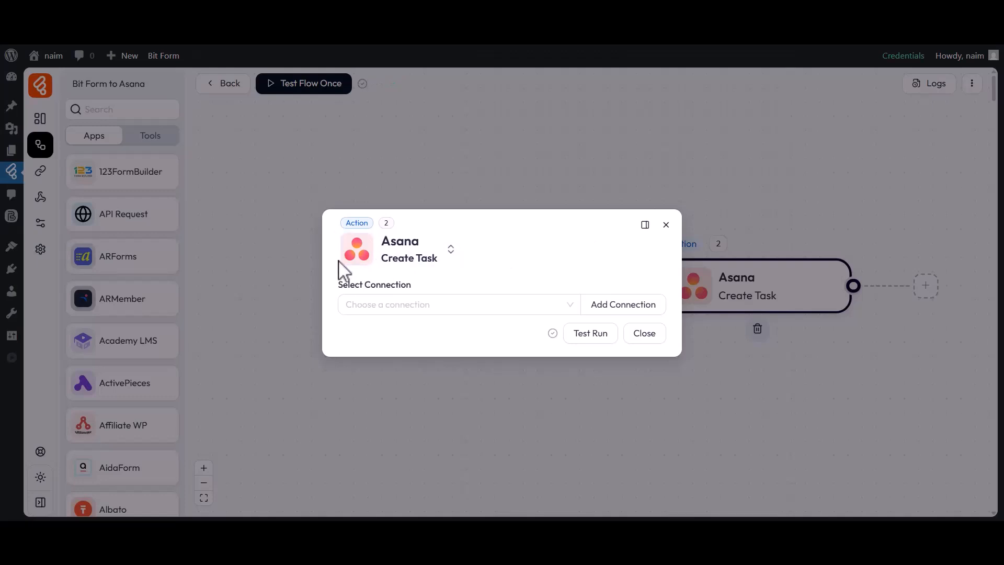
Start adding a new Asana connection named "Asana connection 1"
{"action": "left_click_drag", "start_coordinate": [339, 287], "coordinate": [372, 293]}
{"action": "left_click", "coordinate": [416, 293]}
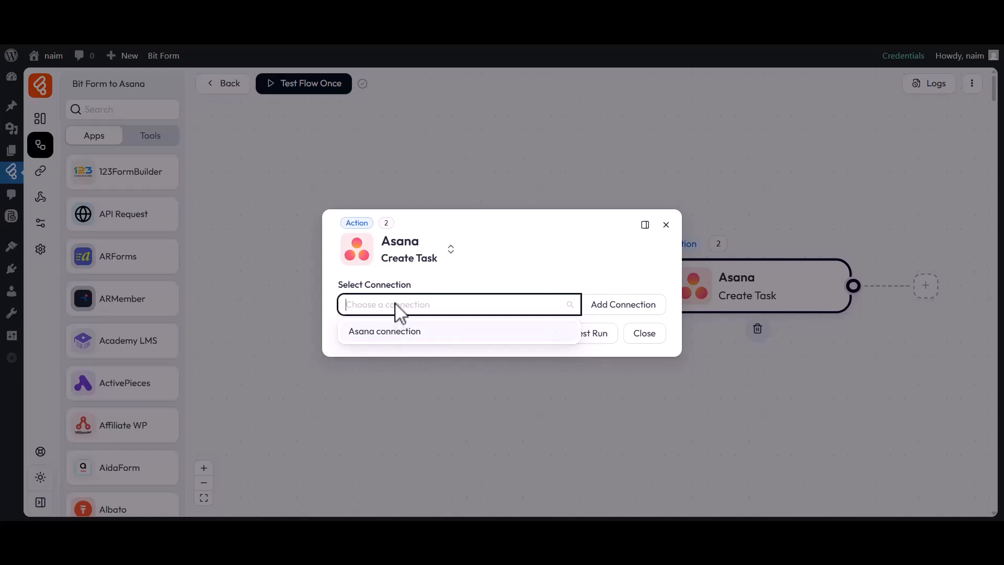
{"action": "left_click", "coordinate": [622, 313]}
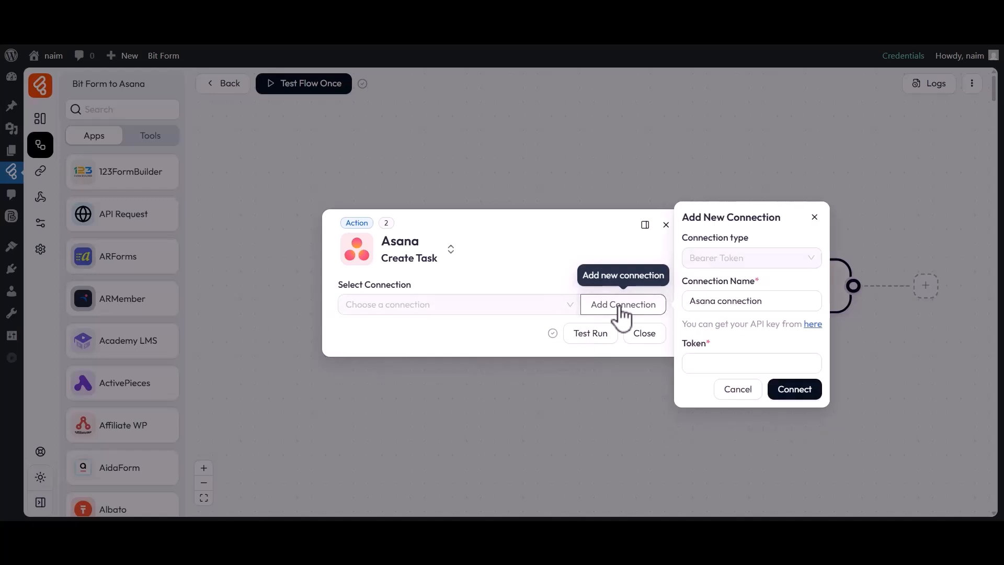
{"action": "left_click_drag", "start_coordinate": [683, 283], "coordinate": [760, 283]}
{"action": "left_click_drag", "start_coordinate": [690, 302], "coordinate": [773, 304]}
{"action": "left_click", "coordinate": [774, 305]}
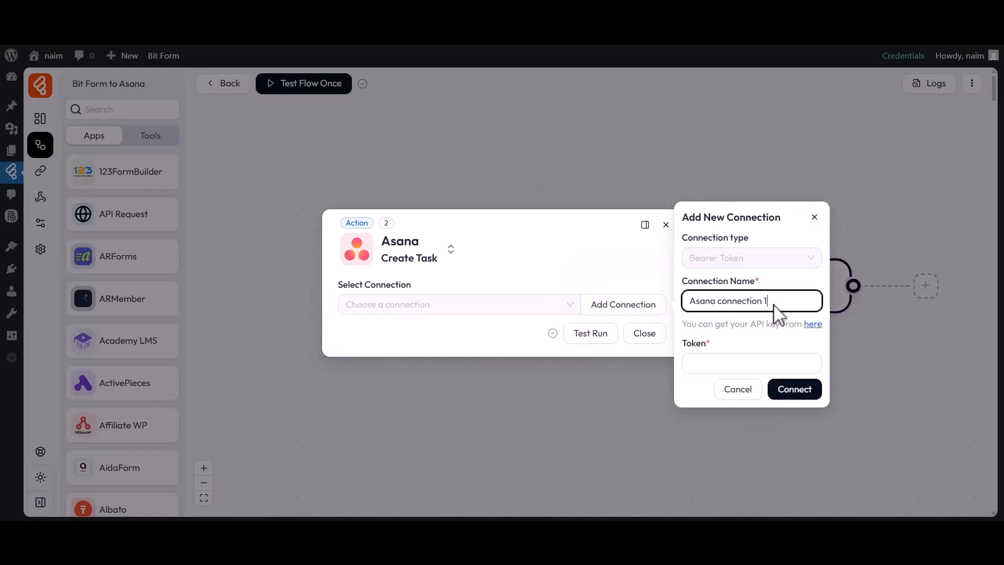
Open the link for getting the Asana API key from the new connection form
{"action": "left_click_drag", "start_coordinate": [685, 341], "coordinate": [716, 349]}
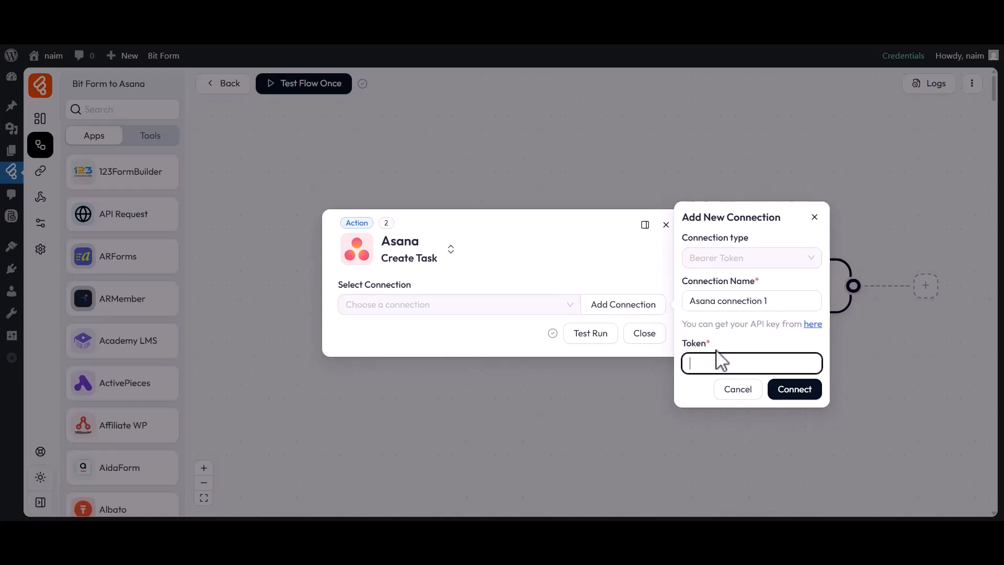
{"action": "key", "text": "Return"}
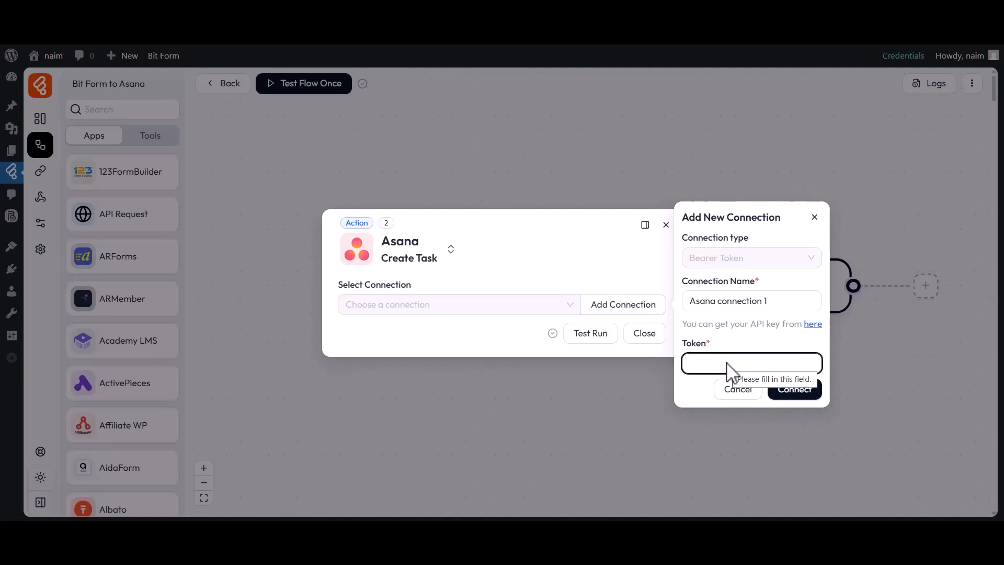
{"action": "left_click", "coordinate": [812, 325]}
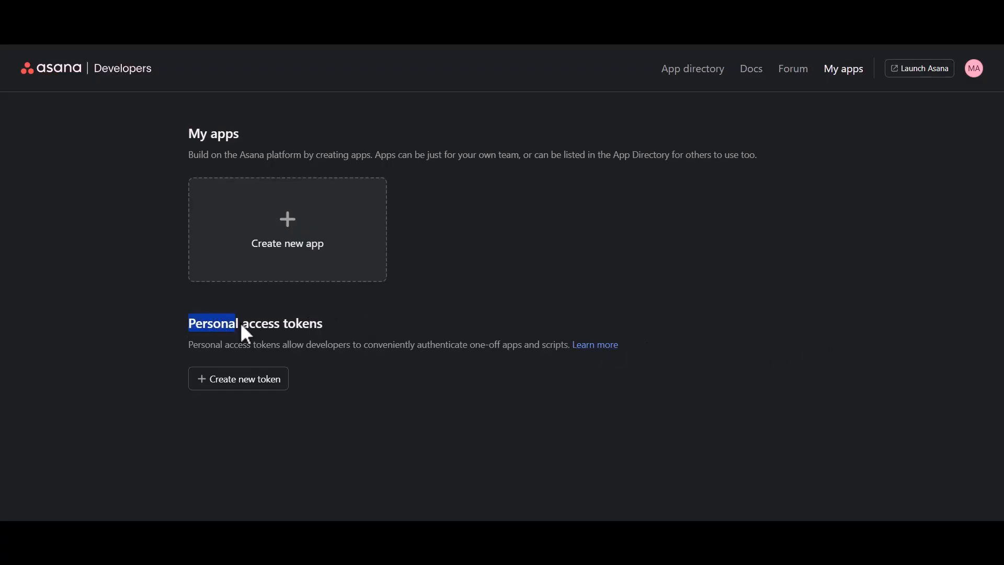
Create a new Asana personal access token named BitFlowsToken, agreeing to the API terms
{"action": "left_click", "coordinate": [231, 383]}
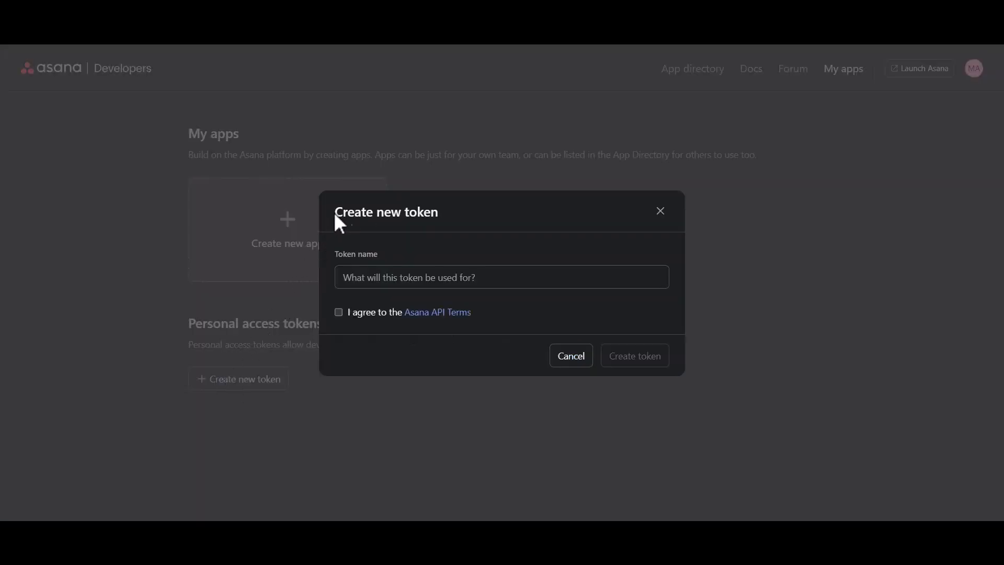
{"action": "left_click", "coordinate": [385, 272]}
{"action": "type", "text": "BitFlowsToken"}
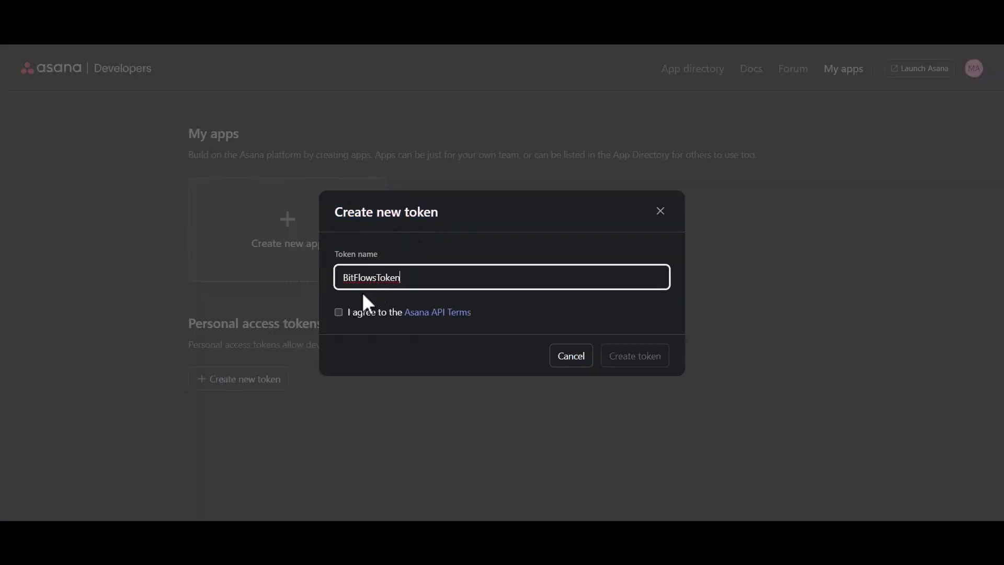
{"action": "left_click", "coordinate": [339, 312]}
{"action": "left_click", "coordinate": [639, 359]}
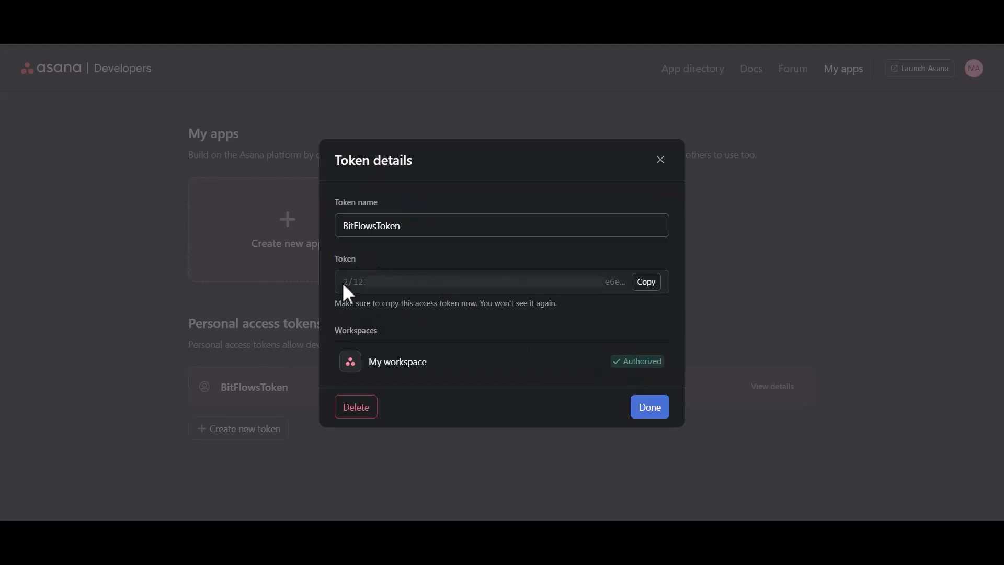
Copy the new access token, paste it into the connection's Token field, and connect
{"action": "left_click", "coordinate": [646, 283]}
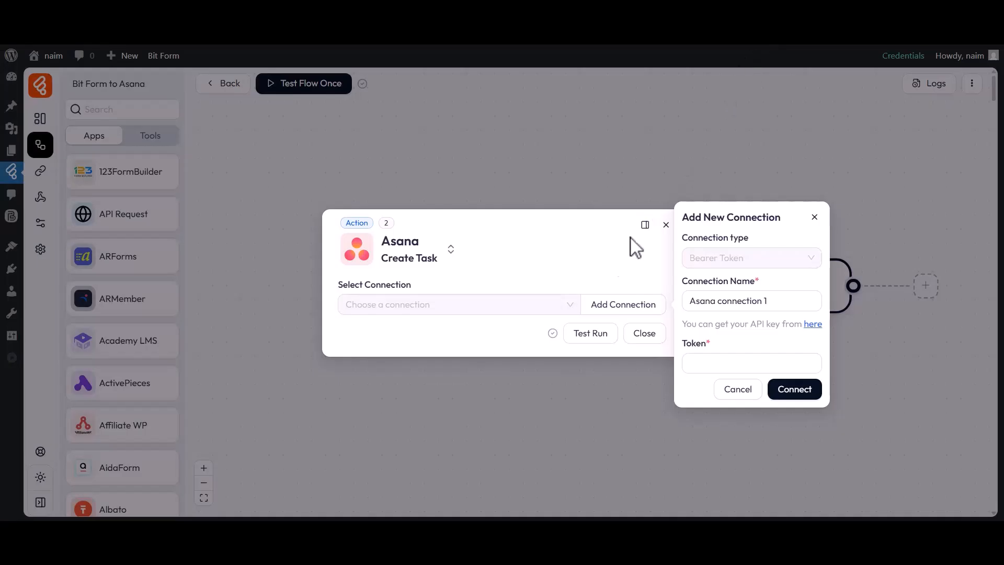
{"action": "left_click", "coordinate": [703, 366]}
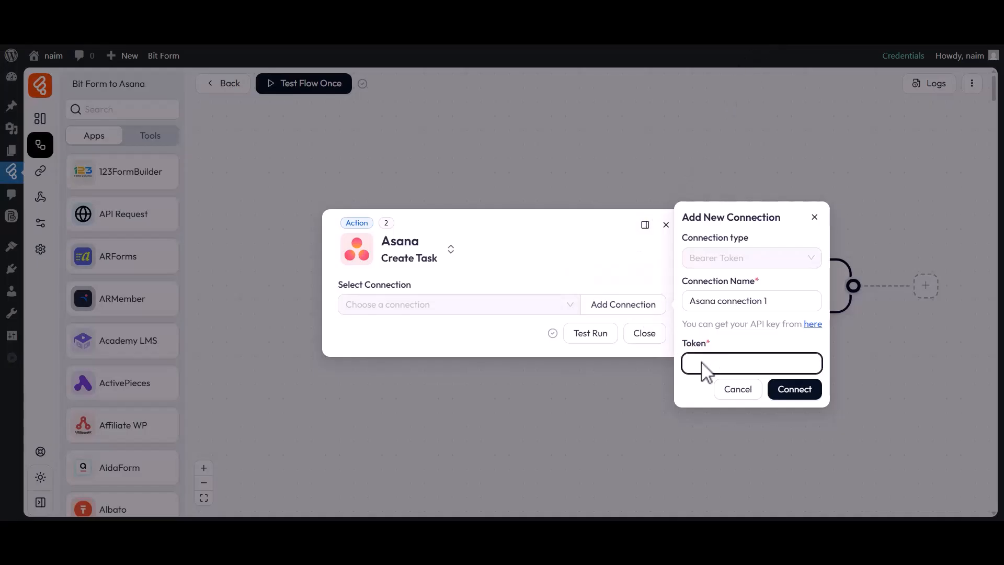
{"action": "key", "text": "ctrl+v"}
{"action": "left_click", "coordinate": [794, 388]}
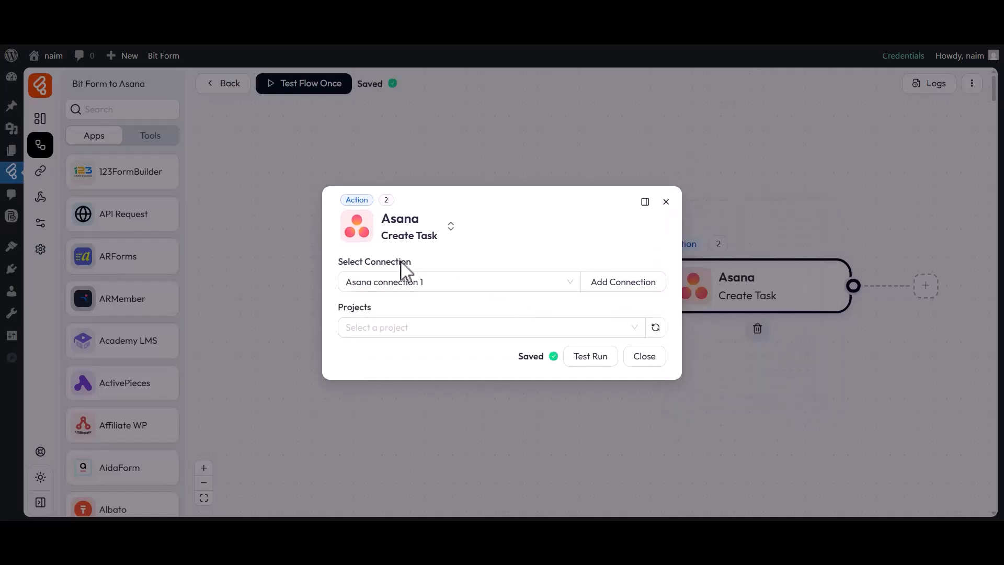
Select the "Cross - functional project plan" project for the Asana task
{"action": "left_click_drag", "start_coordinate": [339, 261], "coordinate": [422, 262]}
{"action": "left_click", "coordinate": [358, 283]}
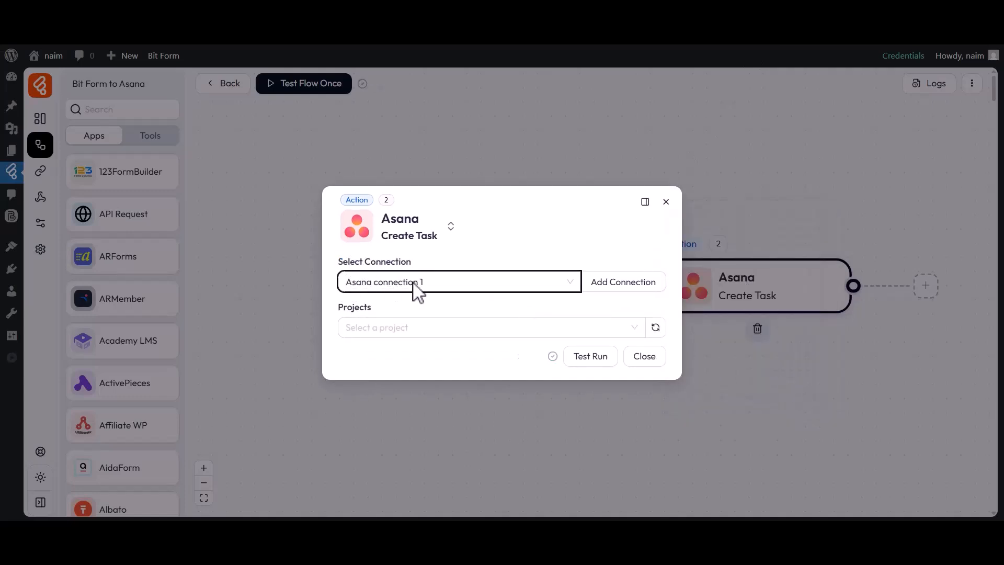
{"action": "left_click_drag", "start_coordinate": [339, 308], "coordinate": [374, 308]}
{"action": "left_click", "coordinate": [365, 326]}
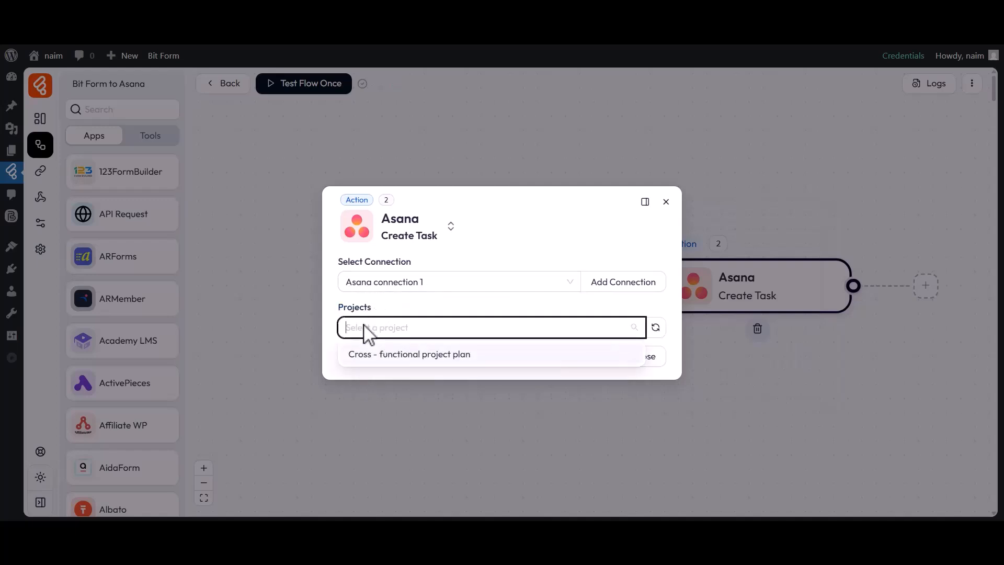
{"action": "left_click", "coordinate": [390, 356]}
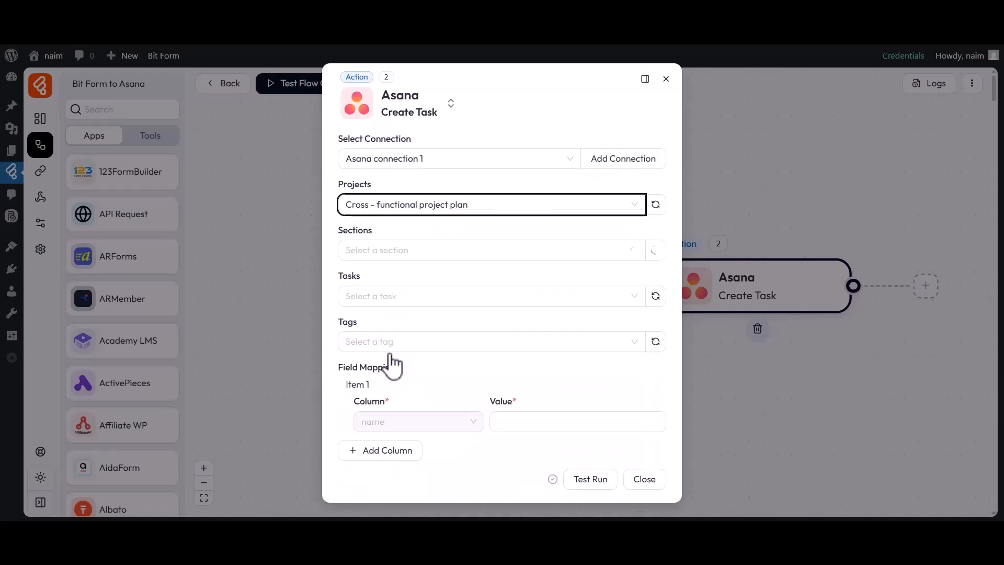
Set the Asana task's section to To do
{"action": "left_click_drag", "start_coordinate": [340, 233], "coordinate": [382, 238]}
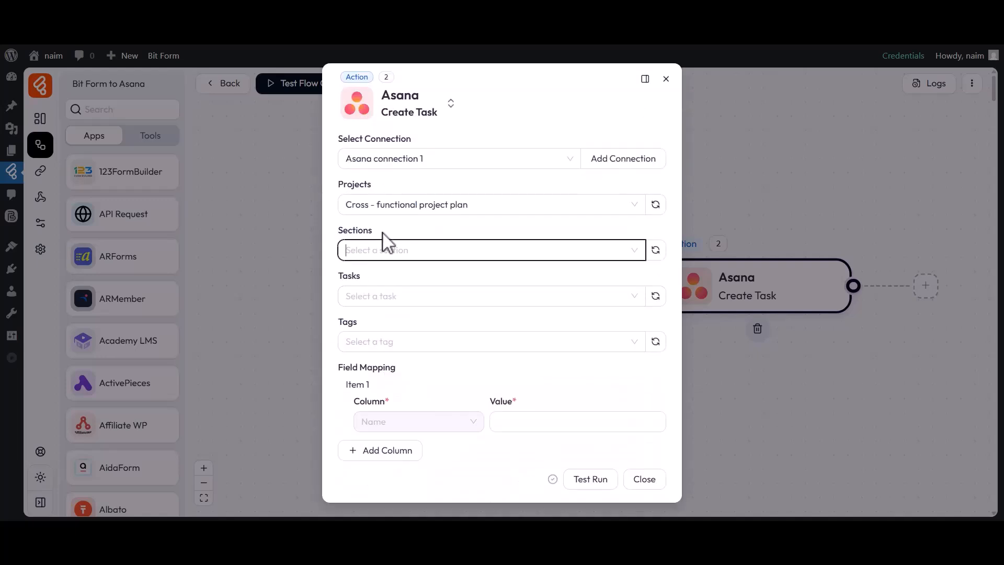
{"action": "left_click", "coordinate": [372, 256]}
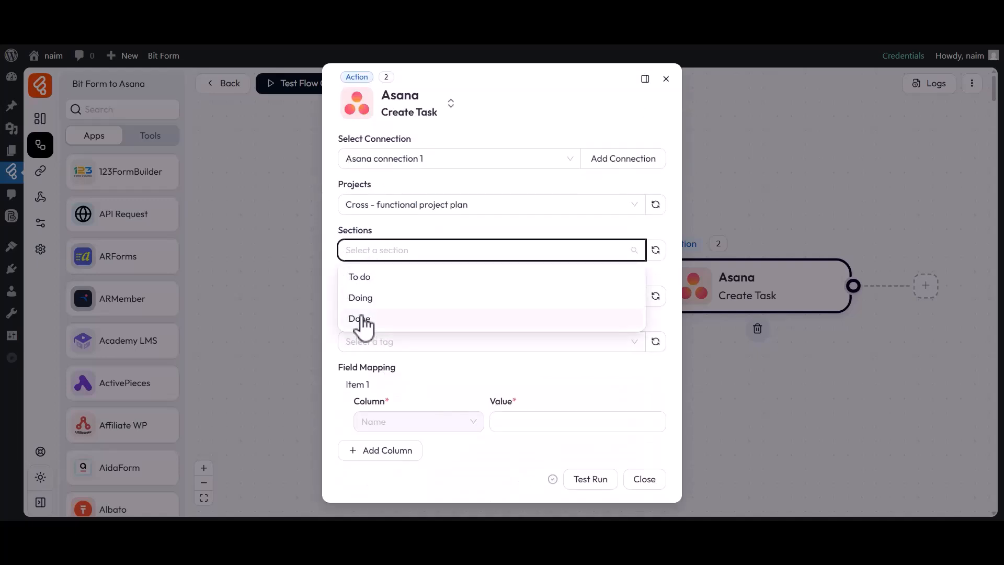
{"action": "left_click", "coordinate": [364, 280]}
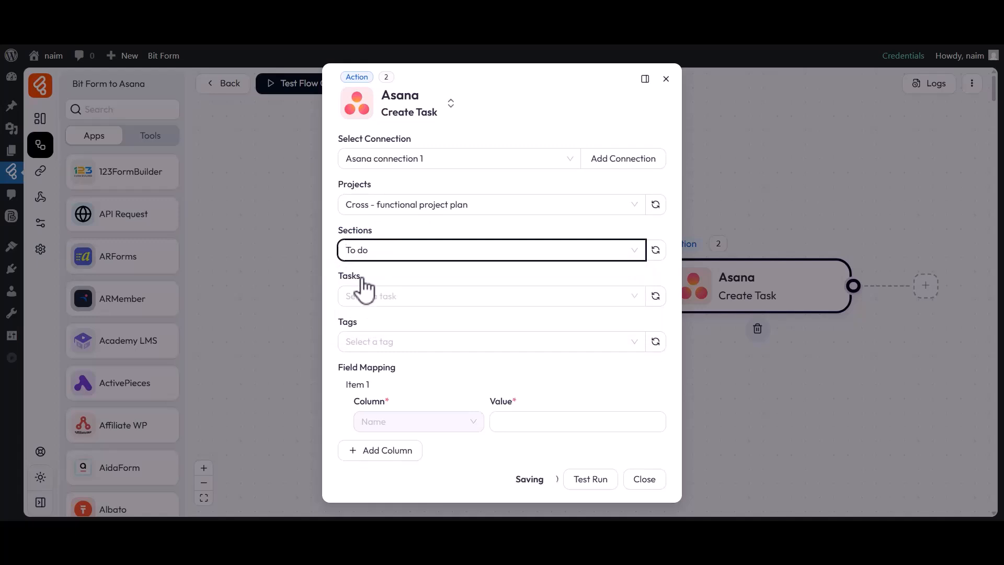
Set the Asana task's parent task to Fix contact form bug and its tag to Tag 1
{"action": "left_click", "coordinate": [363, 278]}
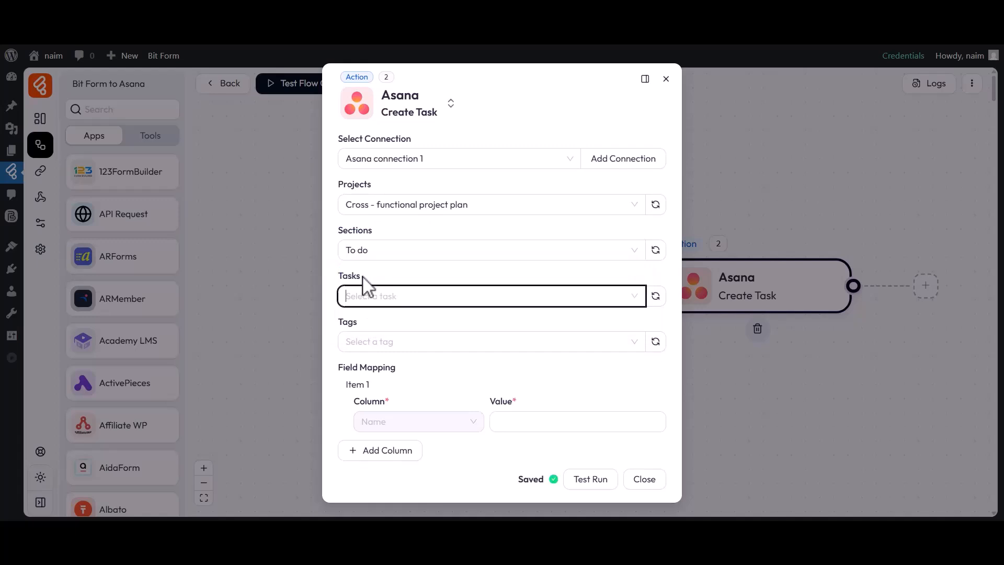
{"action": "left_click", "coordinate": [377, 298]}
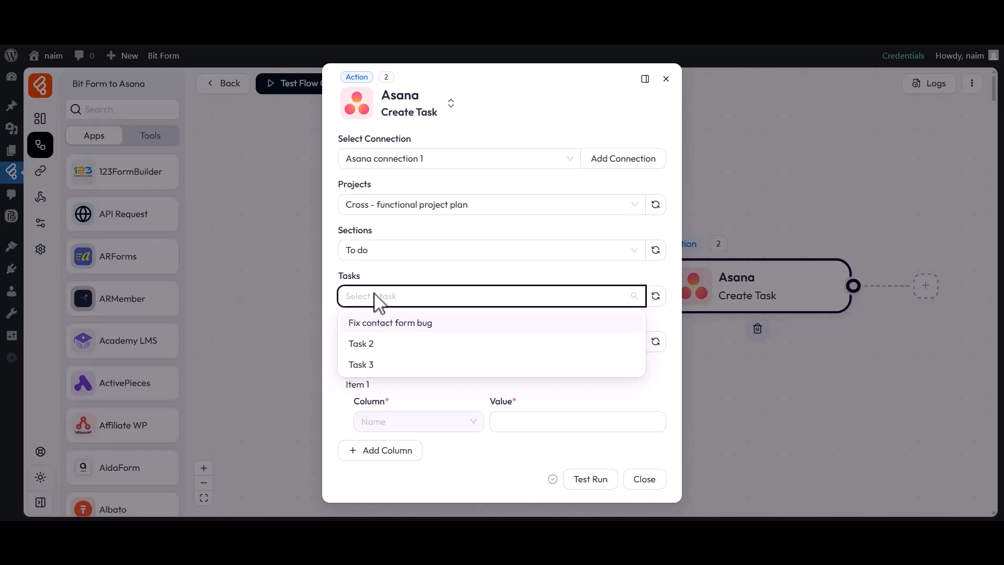
{"action": "left_click", "coordinate": [364, 323]}
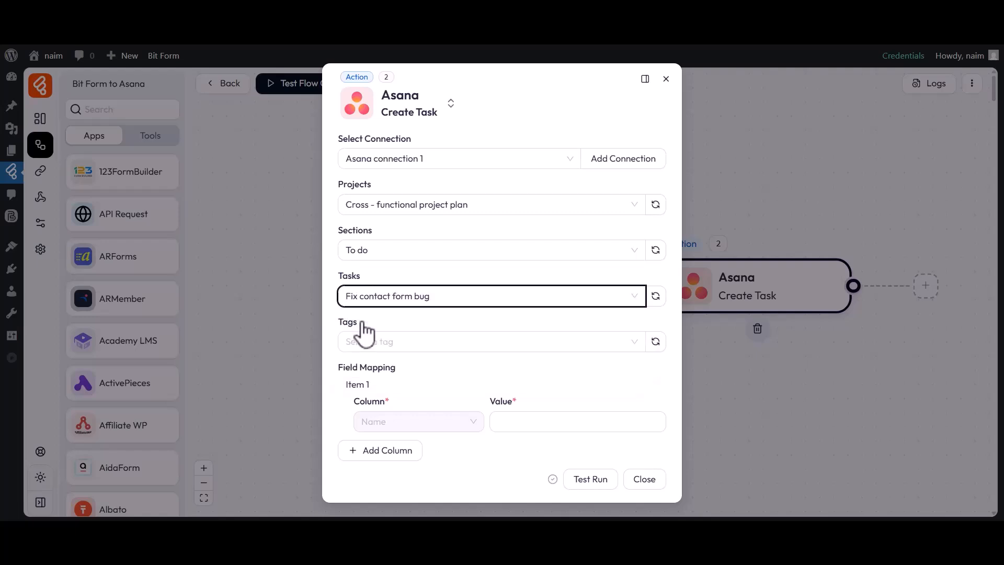
{"action": "left_click", "coordinate": [367, 339]}
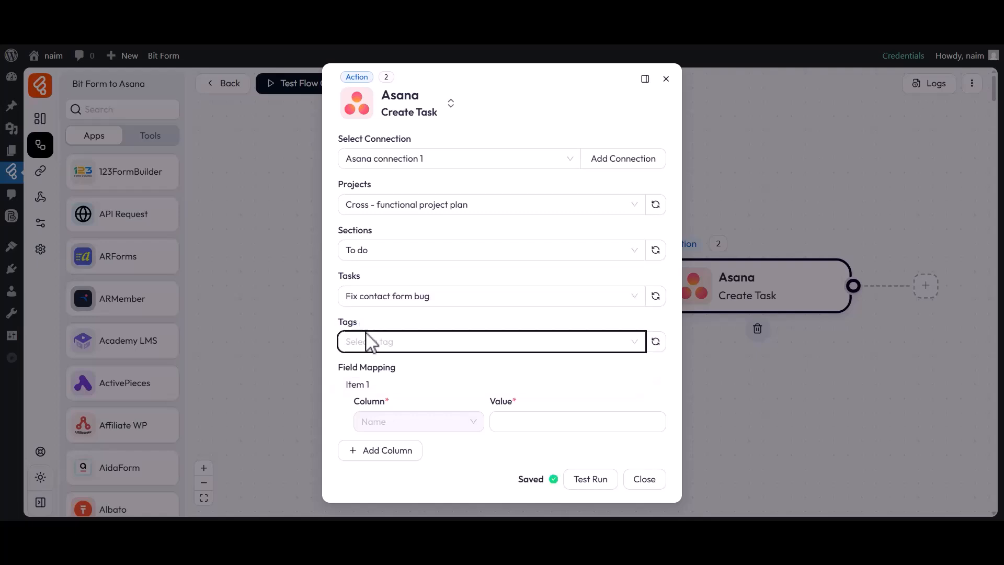
{"action": "left_click", "coordinate": [356, 389]}
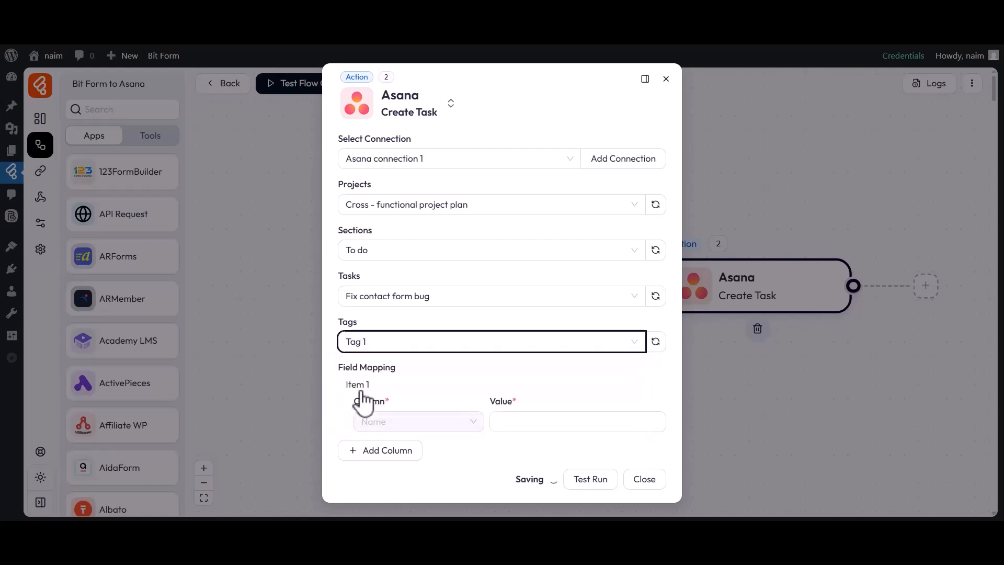
{"action": "left_click_drag", "start_coordinate": [341, 377], "coordinate": [387, 374]}
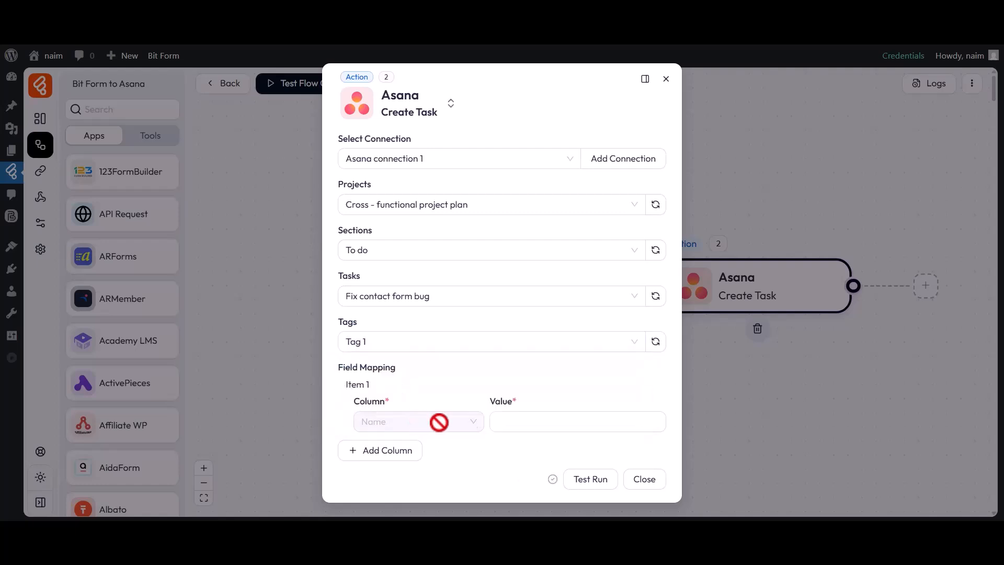
Map the Name column to the form field b2-2, add a Notes column mapped to b2-3, and close the action settings
{"action": "left_click", "coordinate": [575, 422]}
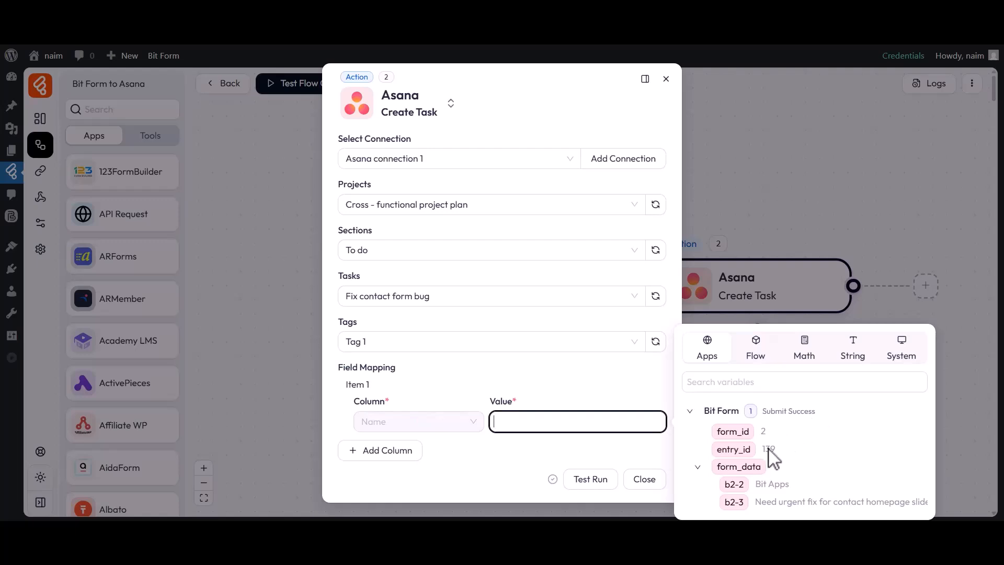
{"action": "left_click", "coordinate": [735, 484]}
{"action": "left_click", "coordinate": [548, 450]}
{"action": "left_click", "coordinate": [381, 450]}
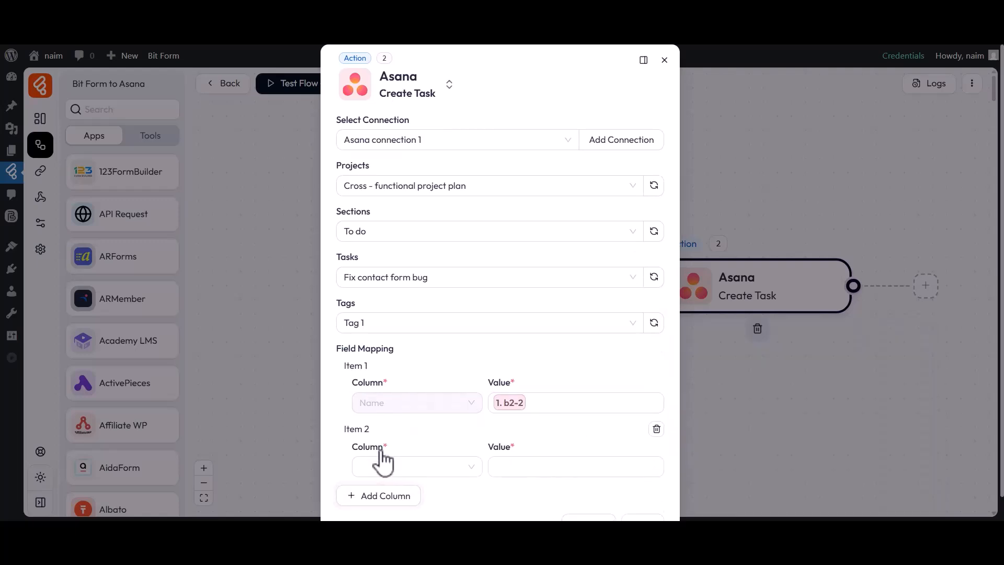
{"action": "left_click", "coordinate": [398, 466]}
{"action": "left_click", "coordinate": [384, 320]}
{"action": "left_click", "coordinate": [597, 467]}
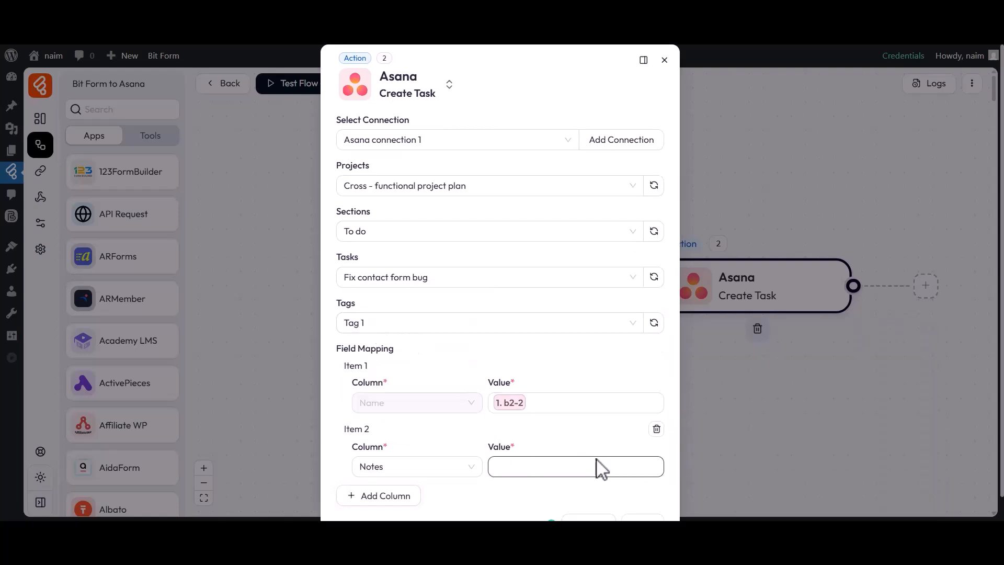
{"action": "left_click", "coordinate": [732, 504]}
{"action": "left_click", "coordinate": [594, 486]}
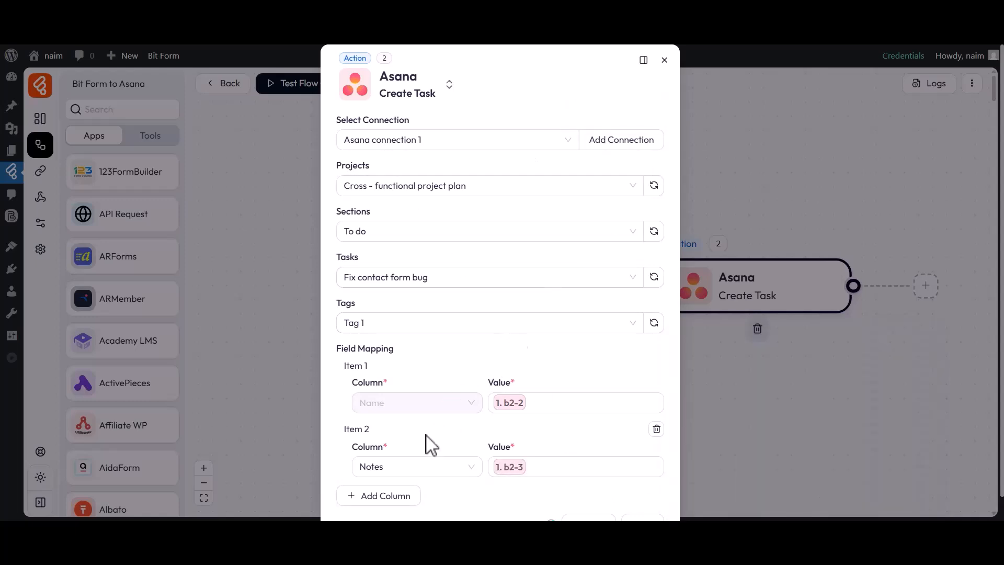
{"action": "scroll", "coordinate": [426, 440], "scroll_direction": "down", "scroll_amount": 1}
{"action": "left_click", "coordinate": [643, 499]}
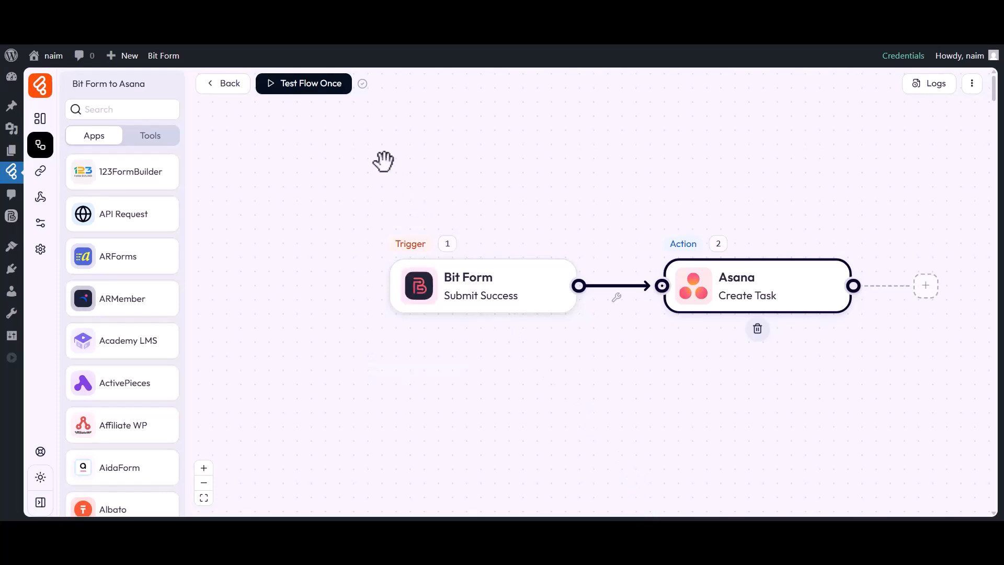
Start a one-time flow test and submit the contact form with Bit Apps and the message "Need urgent fix for contact homepage slider"
{"action": "left_click", "coordinate": [303, 88]}
{"action": "left_click", "coordinate": [301, 116]}
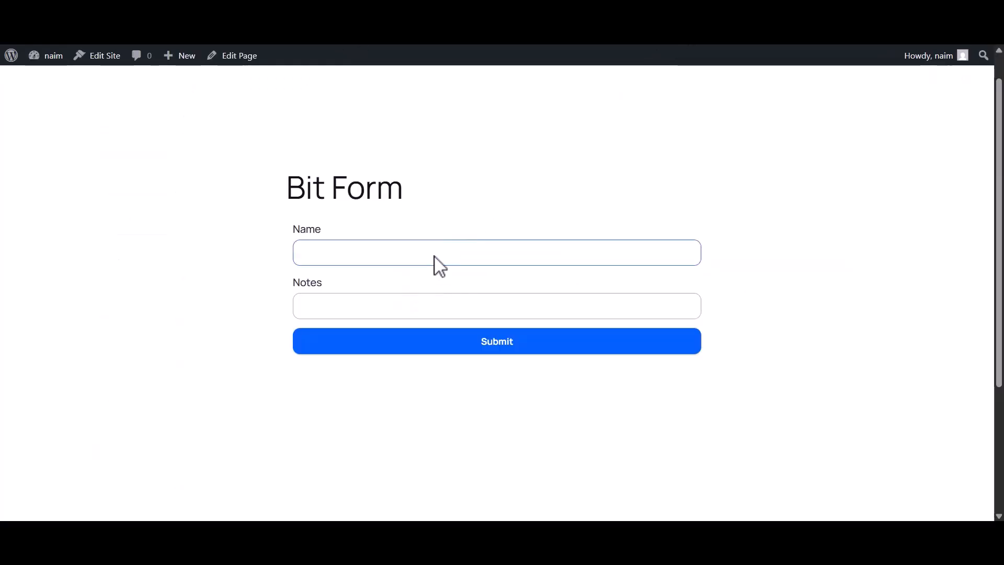
{"action": "type", "text": "Bit Apps"}
{"action": "left_click", "coordinate": [394, 314]}
{"action": "type", "text": "Need urgent fix for contact homepage slider"}
{"action": "left_click", "coordinate": [495, 345]}
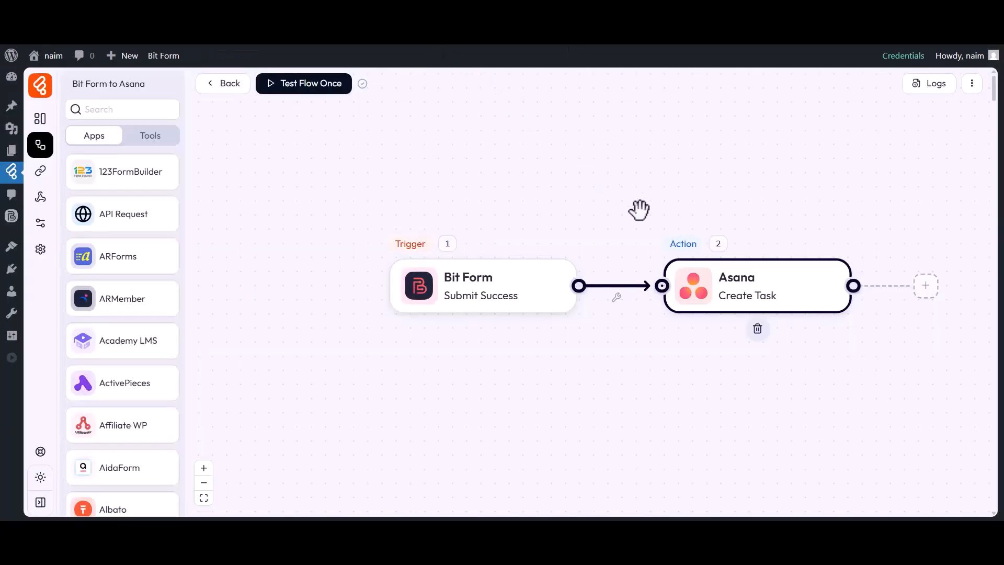
Open the log history and inspect the latest run's Asana node input details, including its tags
{"action": "left_click", "coordinate": [926, 84]}
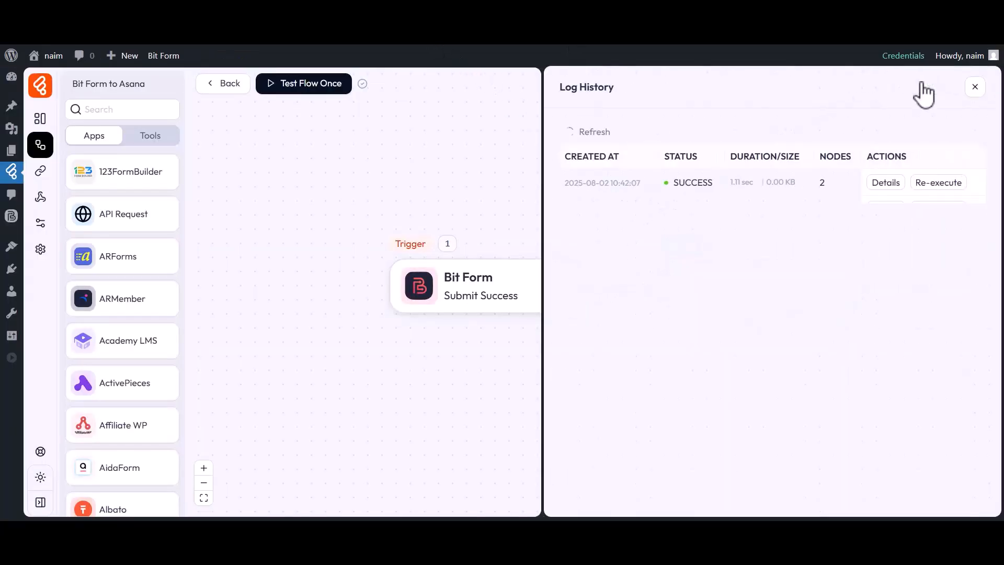
{"action": "left_click_drag", "start_coordinate": [665, 157], "coordinate": [713, 189]}
{"action": "left_click", "coordinate": [700, 158]}
{"action": "left_click", "coordinate": [721, 188]}
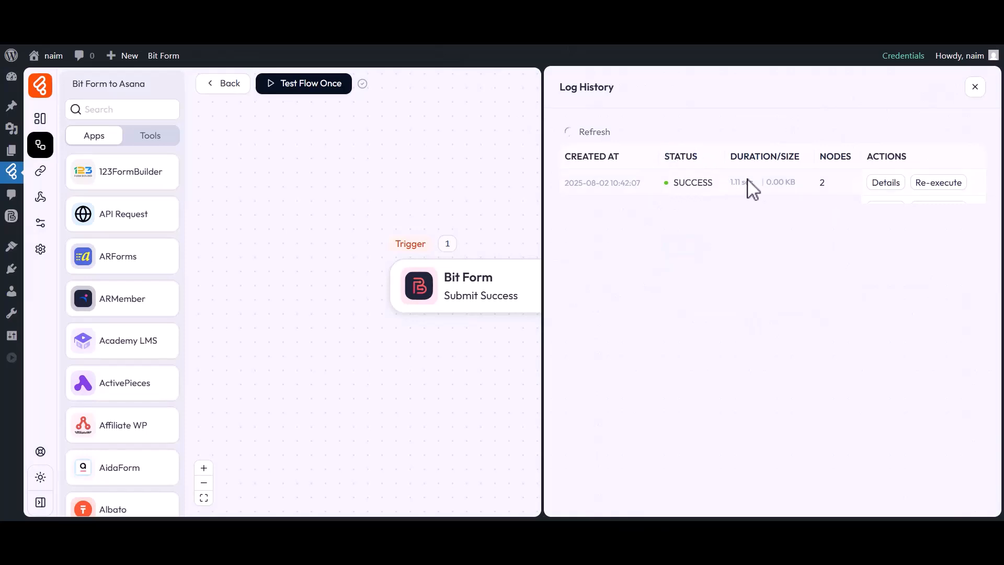
{"action": "left_click", "coordinate": [883, 185]}
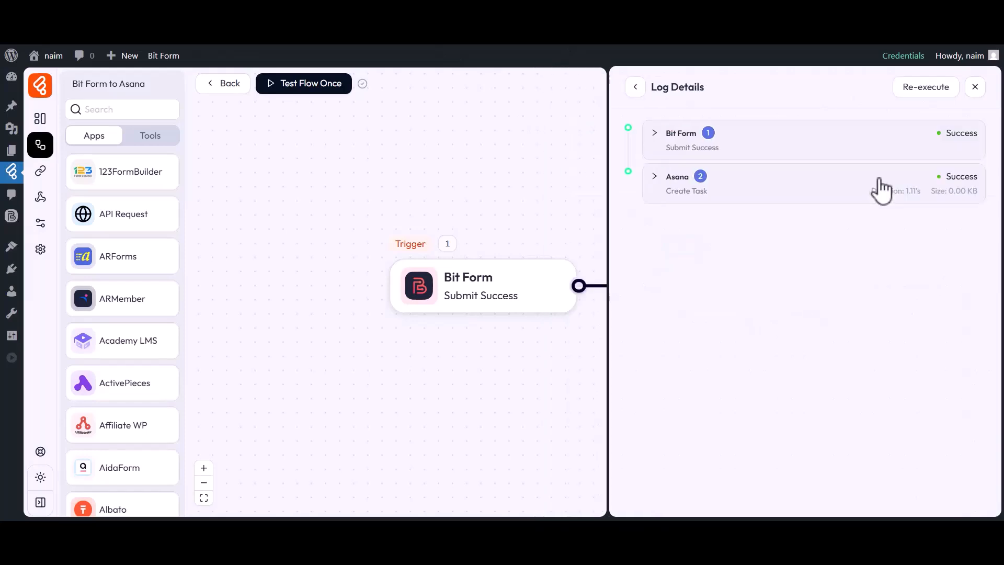
{"action": "left_click", "coordinate": [664, 181]}
{"action": "left_click", "coordinate": [710, 274]}
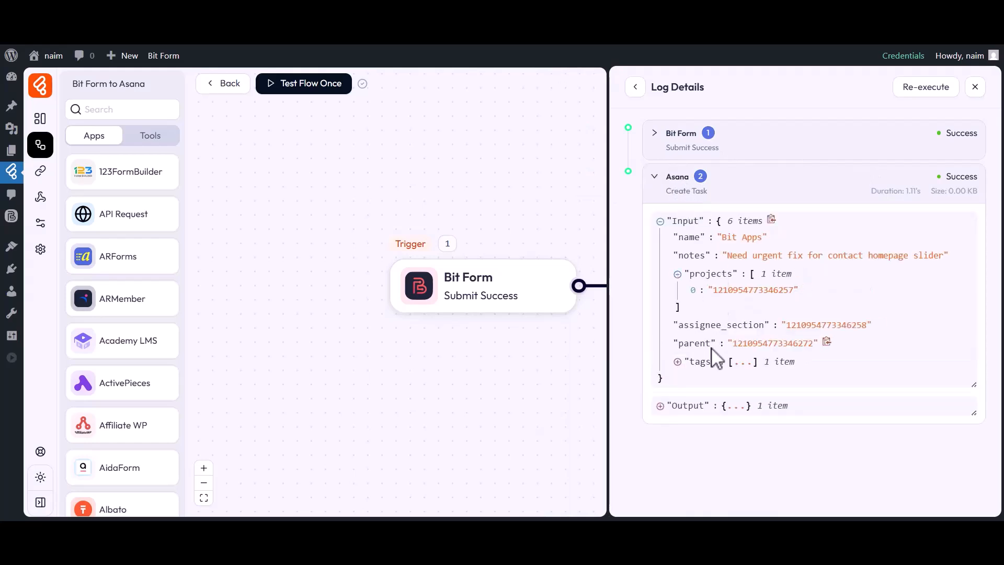
{"action": "left_click", "coordinate": [715, 359]}
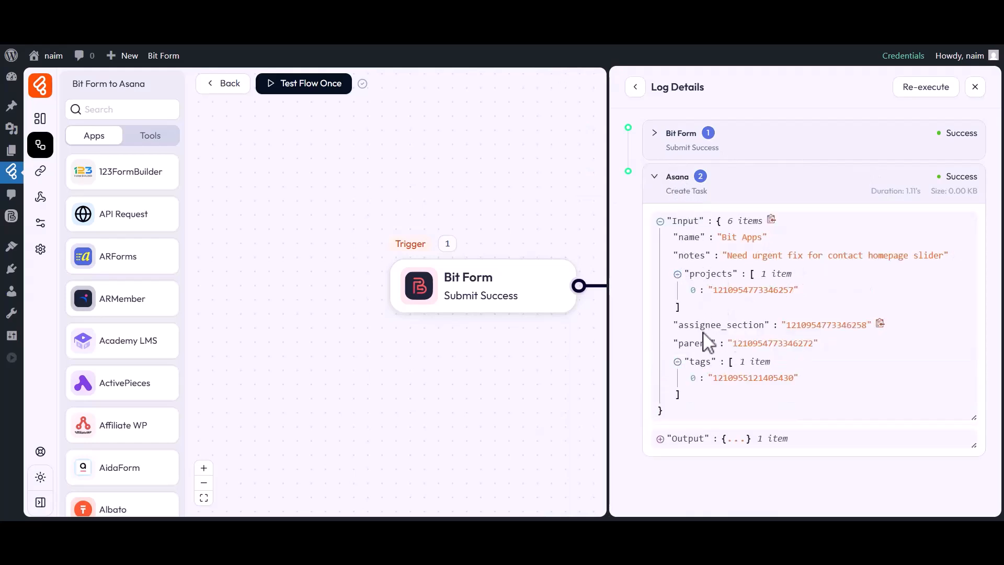
{"action": "left_click", "coordinate": [975, 87]}
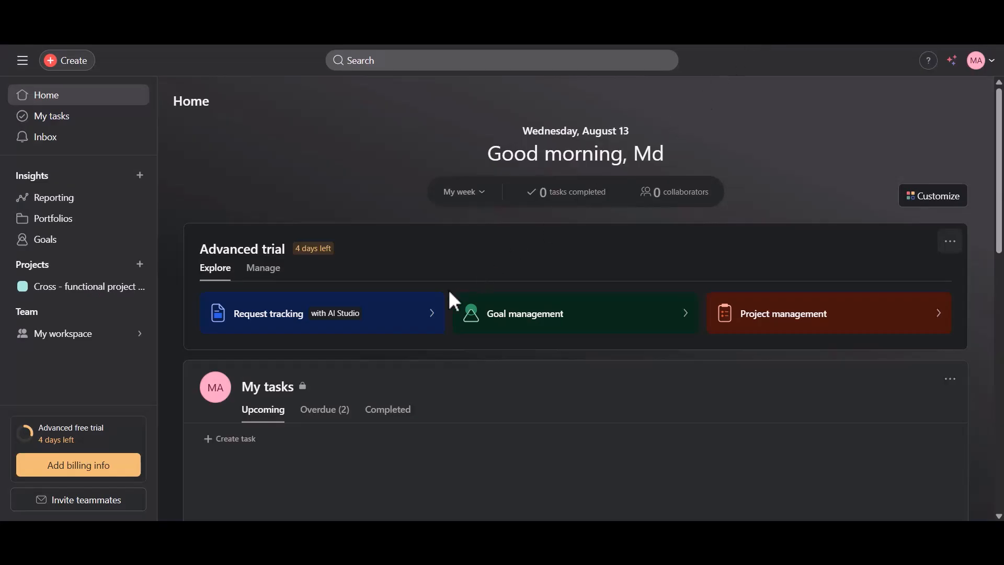
Switch to Asana, open the Cross - functional project plan, and inspect the new Bit Apps task's details and description
{"action": "left_click", "coordinate": [49, 287]}
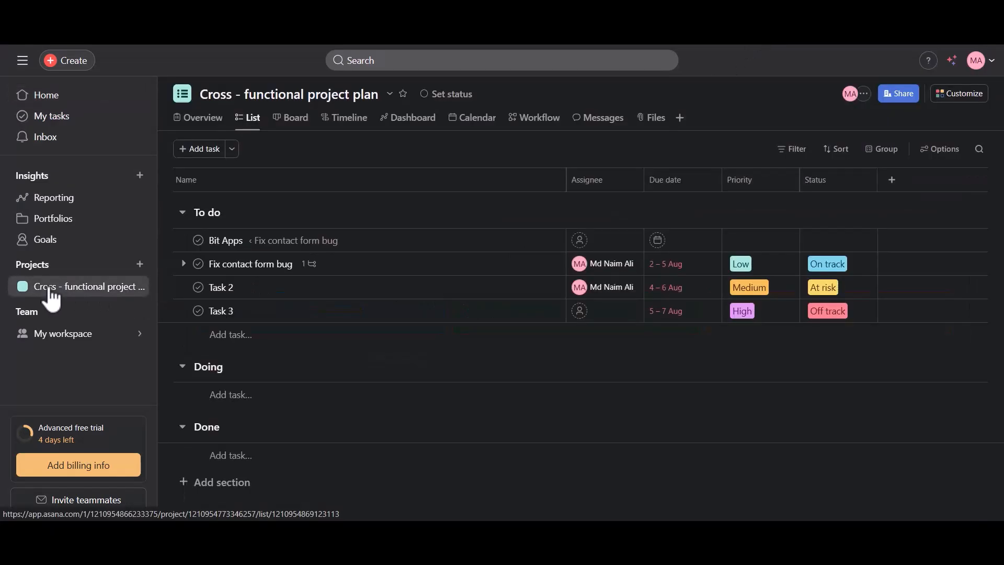
{"action": "left_click", "coordinate": [276, 247]}
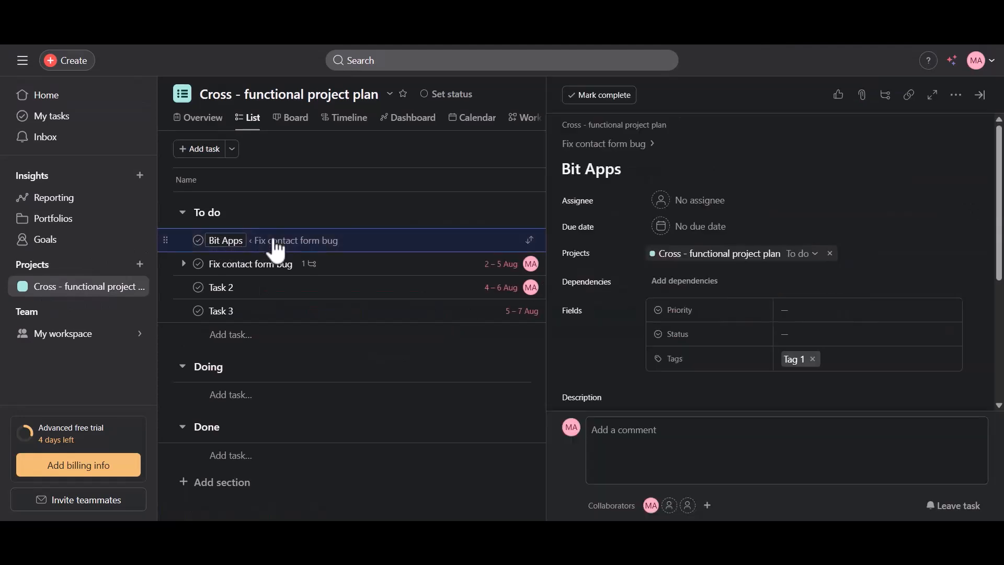
{"action": "scroll", "coordinate": [739, 257], "scroll_direction": "down", "scroll_amount": 3}
{"action": "left_click", "coordinate": [596, 272]}
{"action": "left_click_drag", "start_coordinate": [564, 275], "coordinate": [747, 289]}
{"action": "left_click", "coordinate": [742, 280]}
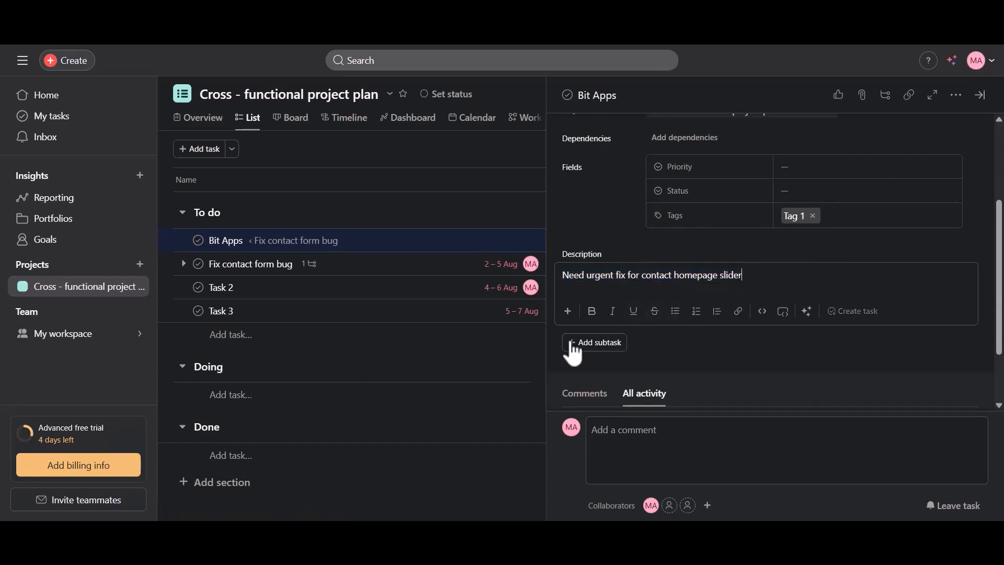